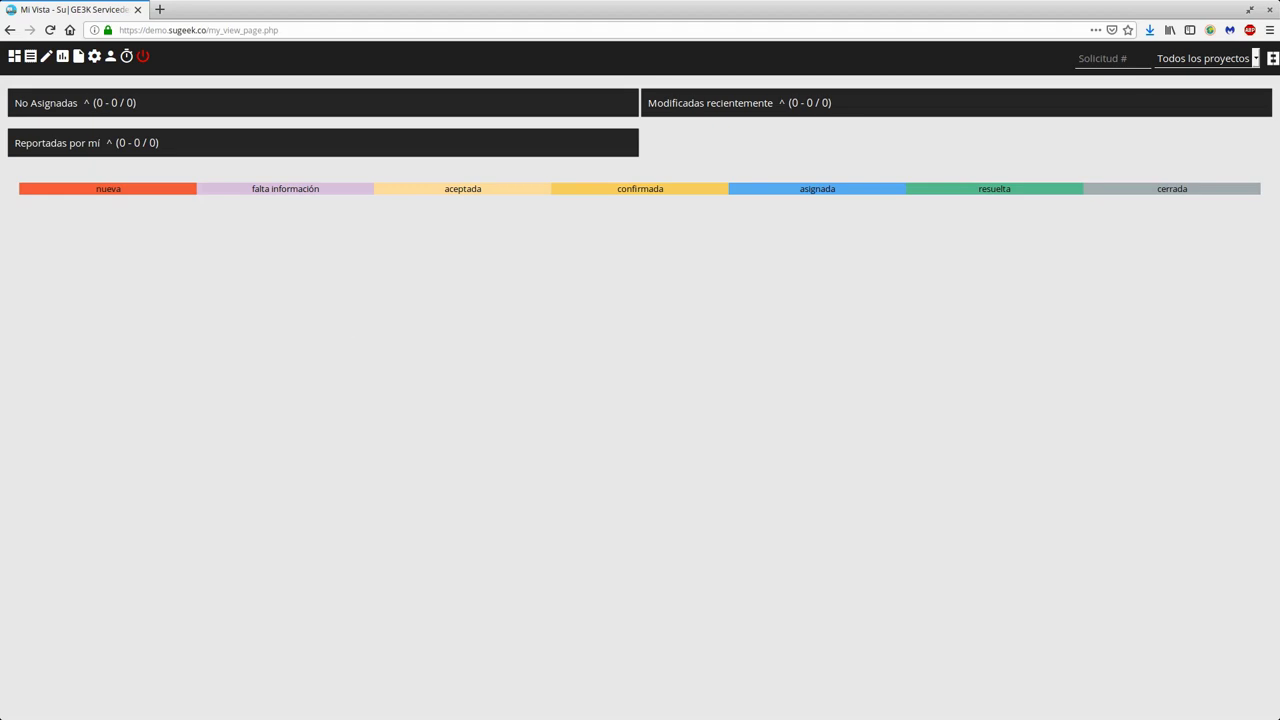
Open the account settings page and examine its password, e-mail and real name fields.
left_click(110, 58)
left_click(582, 177)
left_click(582, 228)
left_click(583, 175)
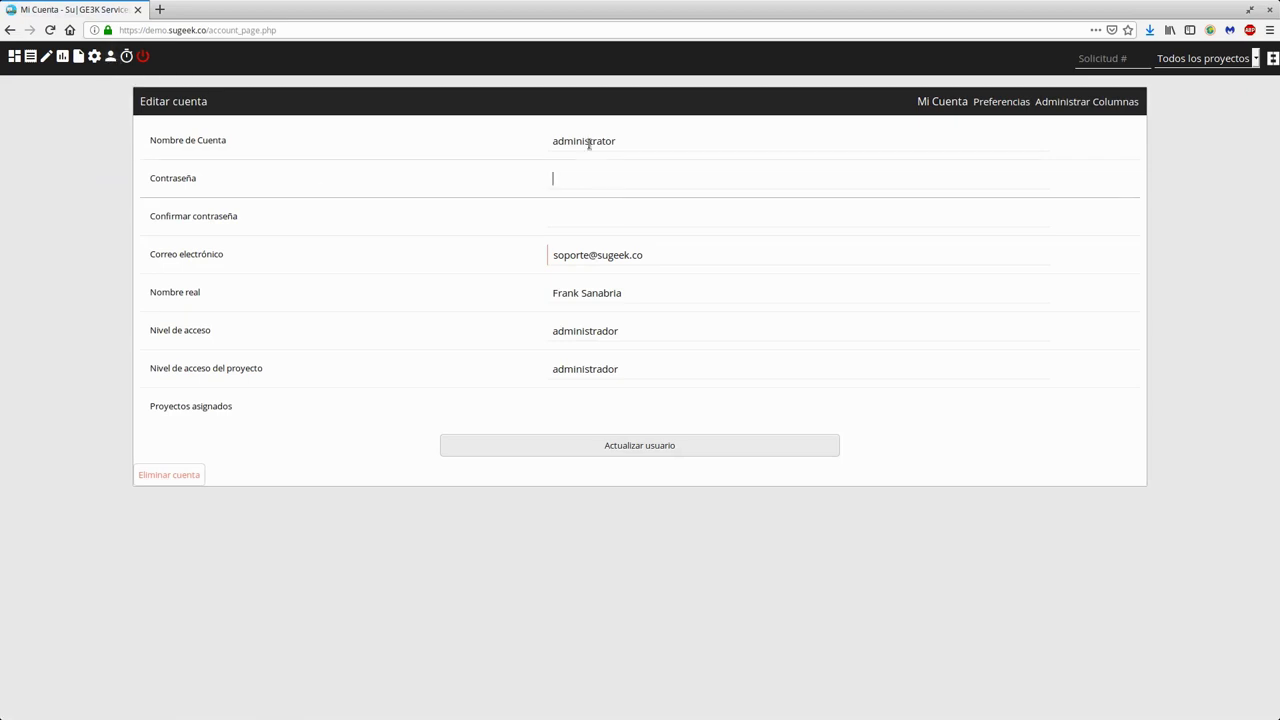
left_click(574, 212)
left_click(574, 179)
left_click(546, 250)
left_click_drag(557, 255, 628, 256)
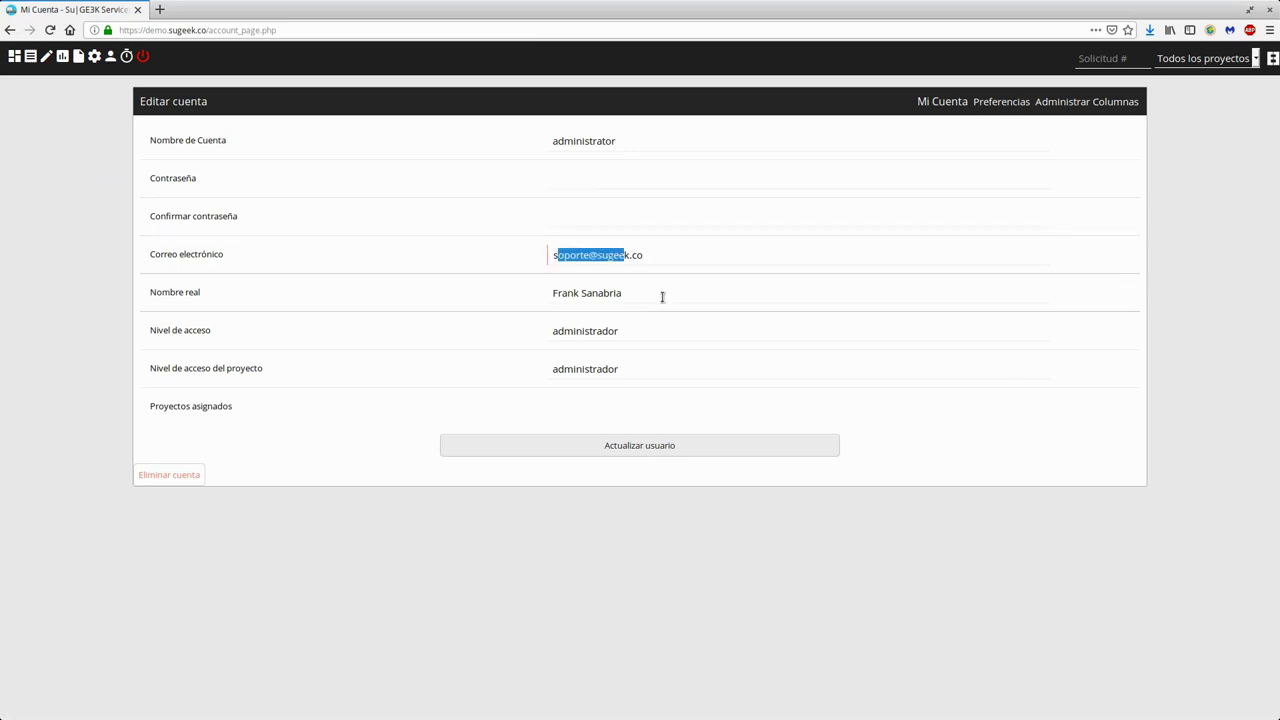
key("Tab")
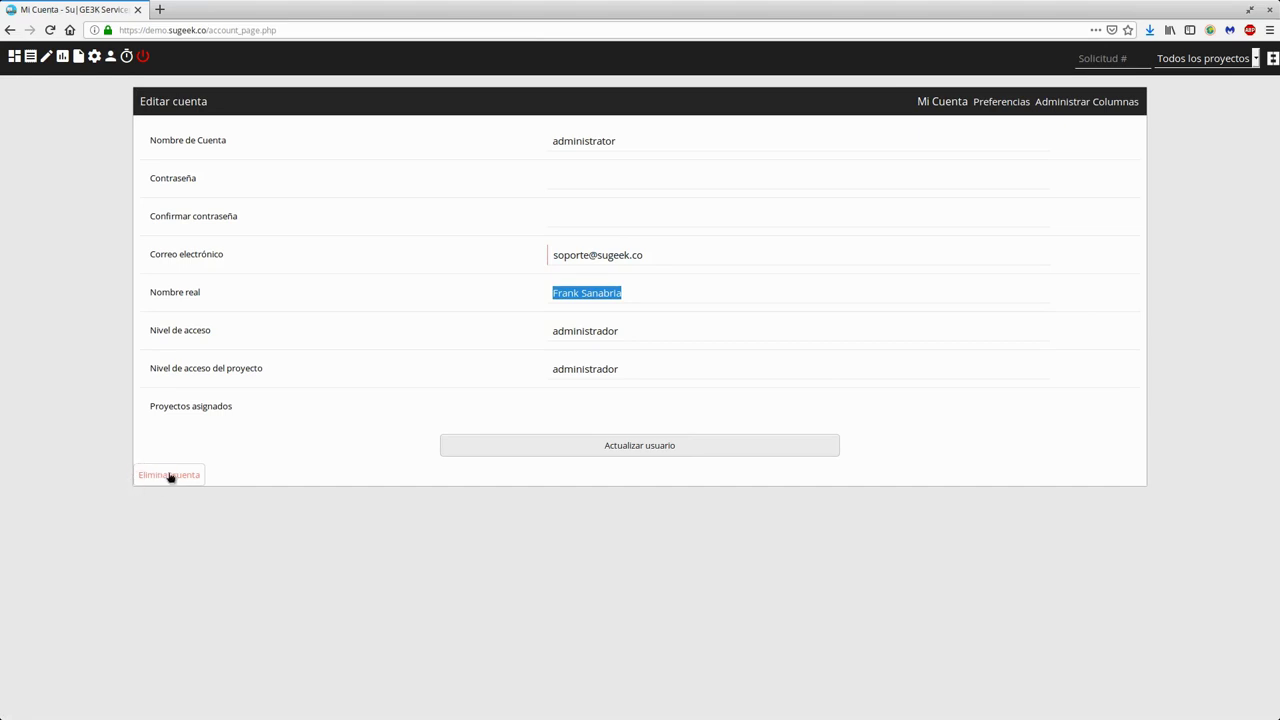
left_click(178, 582)
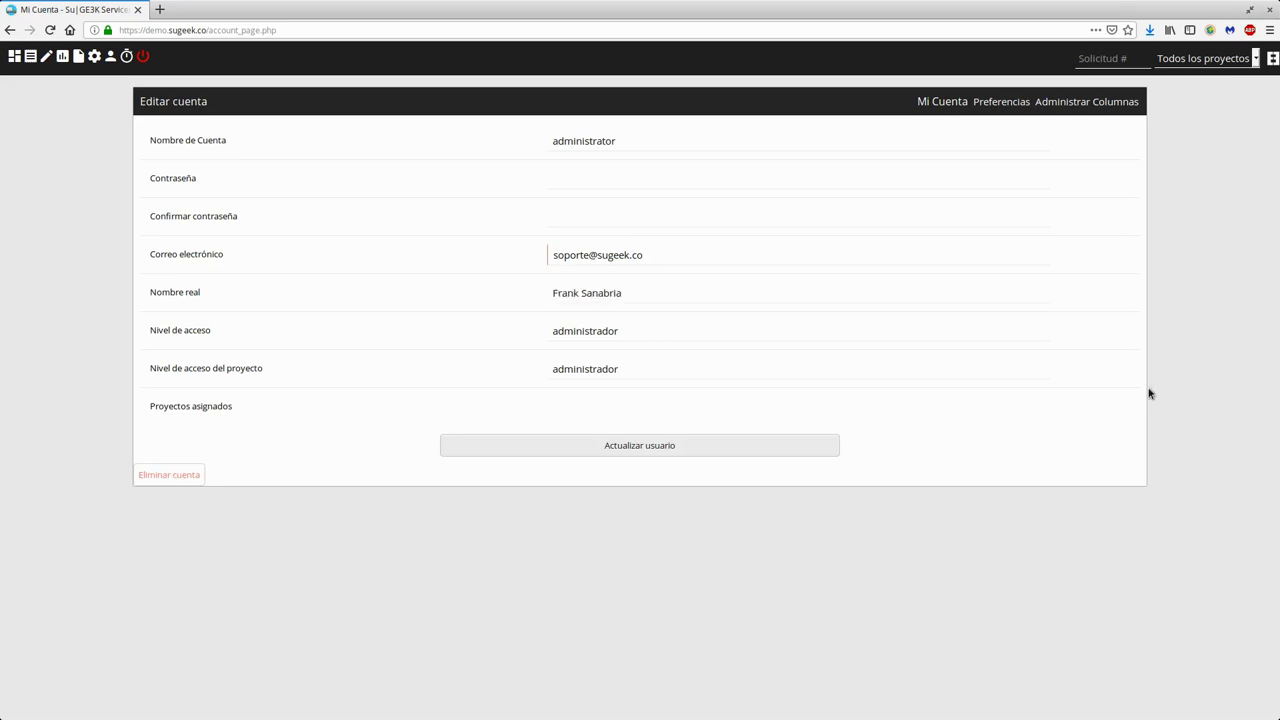
Enter the administration area by reauthenticating with the account password, and decline saving the login in the browser.
left_click(96, 57)
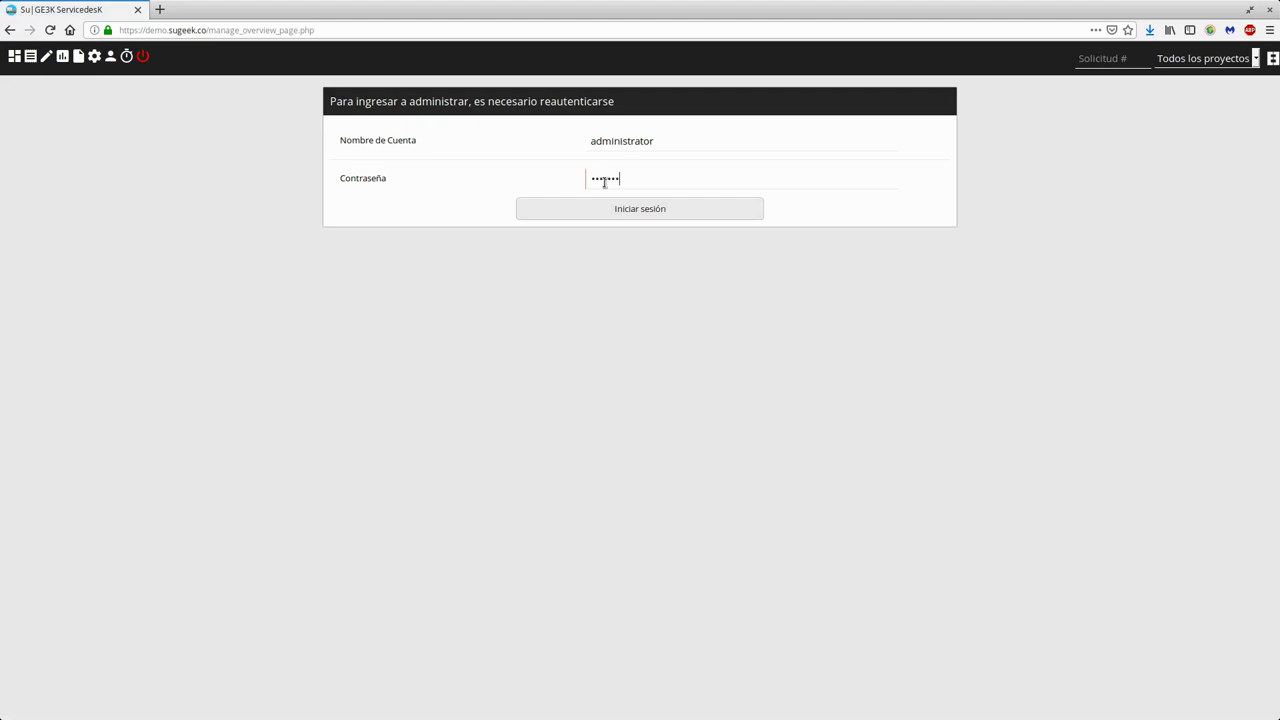
key("Return")
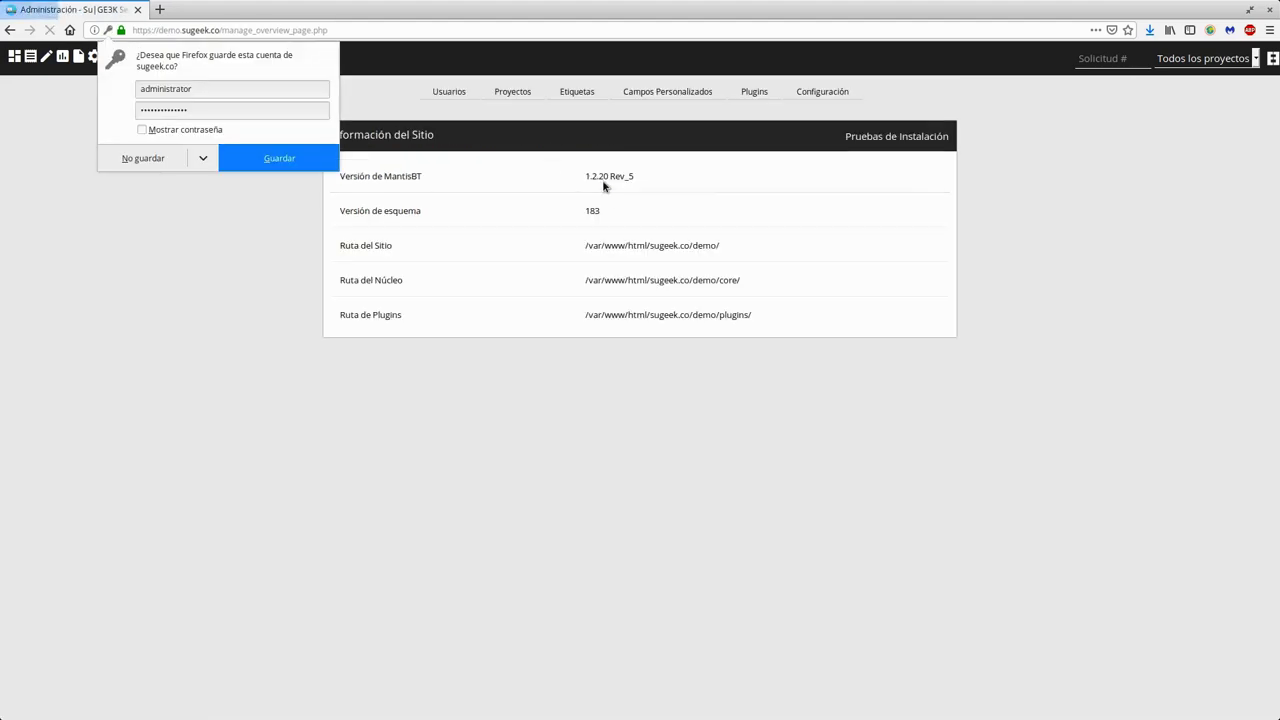
left_click(137, 158)
Check the entries of the project selector and open the project management page.
left_click(1182, 58)
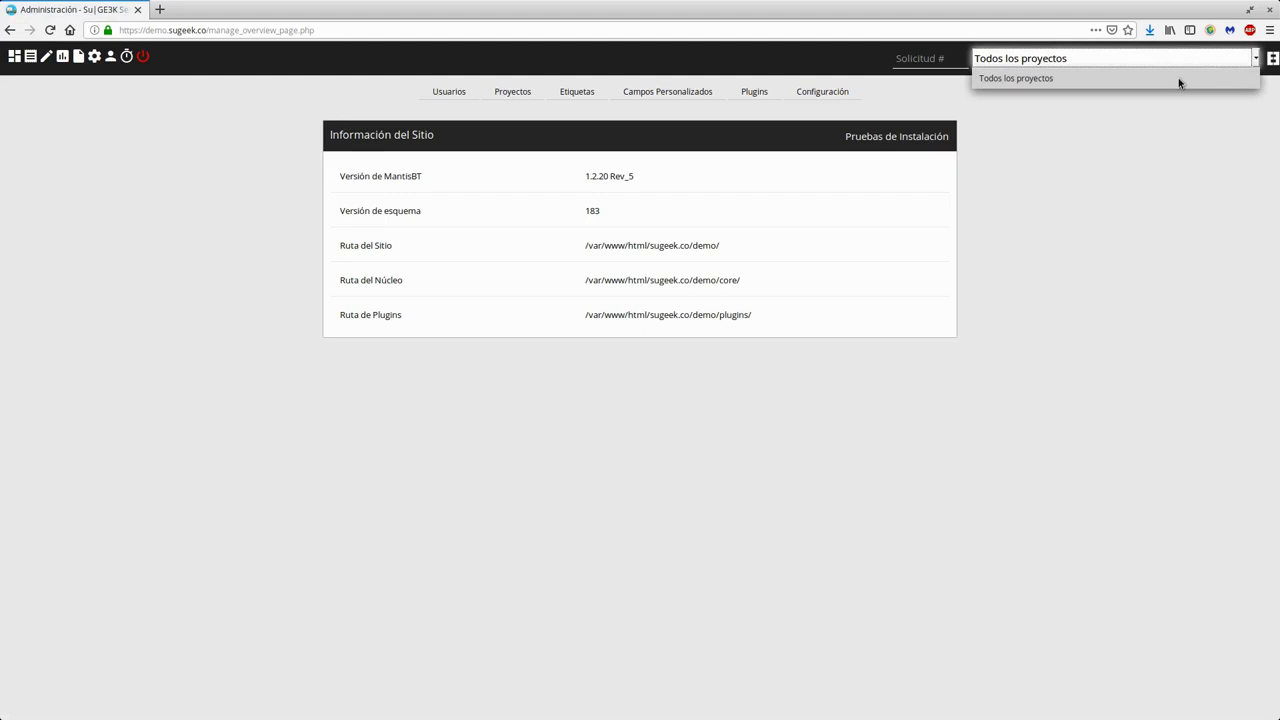
left_click(1163, 207)
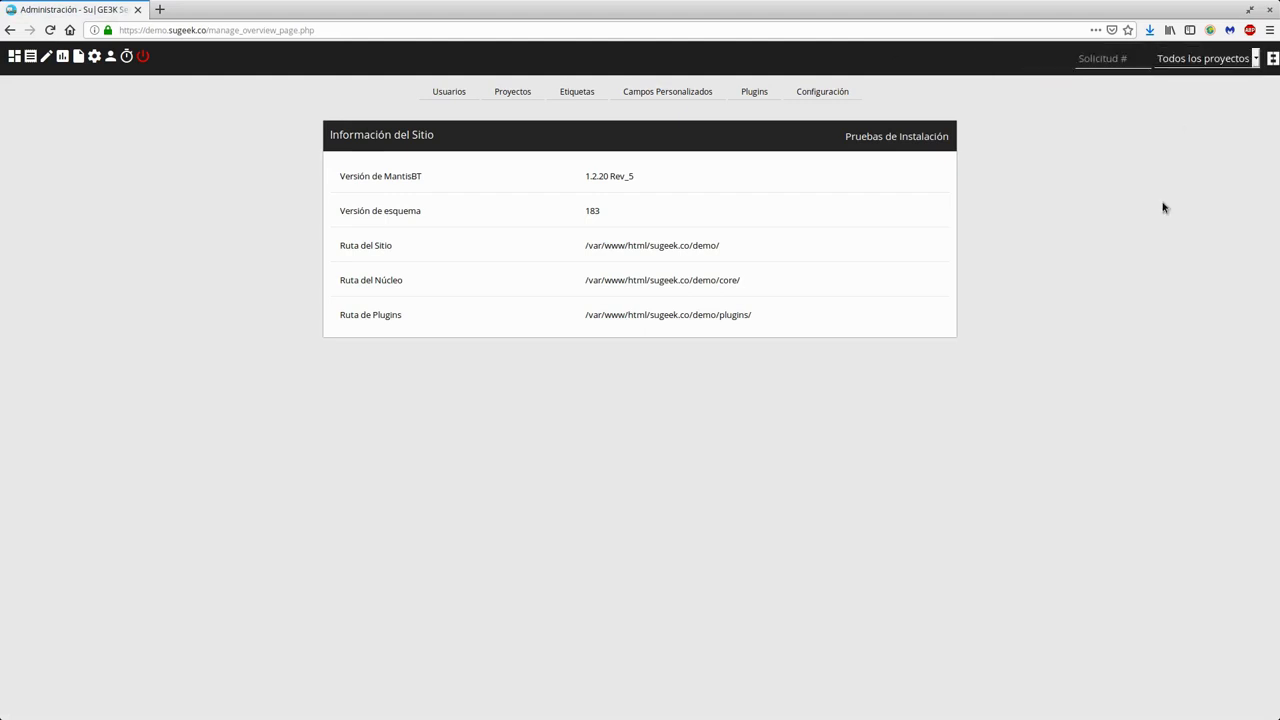
left_click(524, 96)
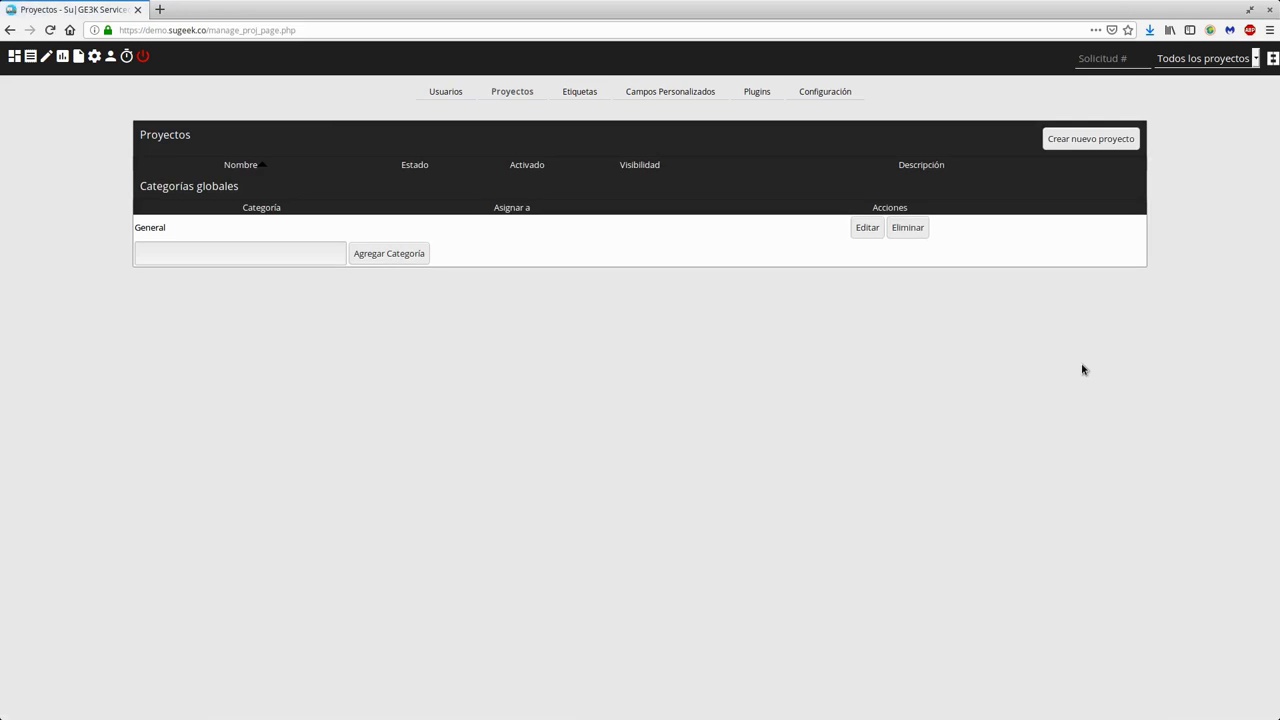
Start a new project named Tecnologia with status estable and visibility privado.
left_click(1108, 145)
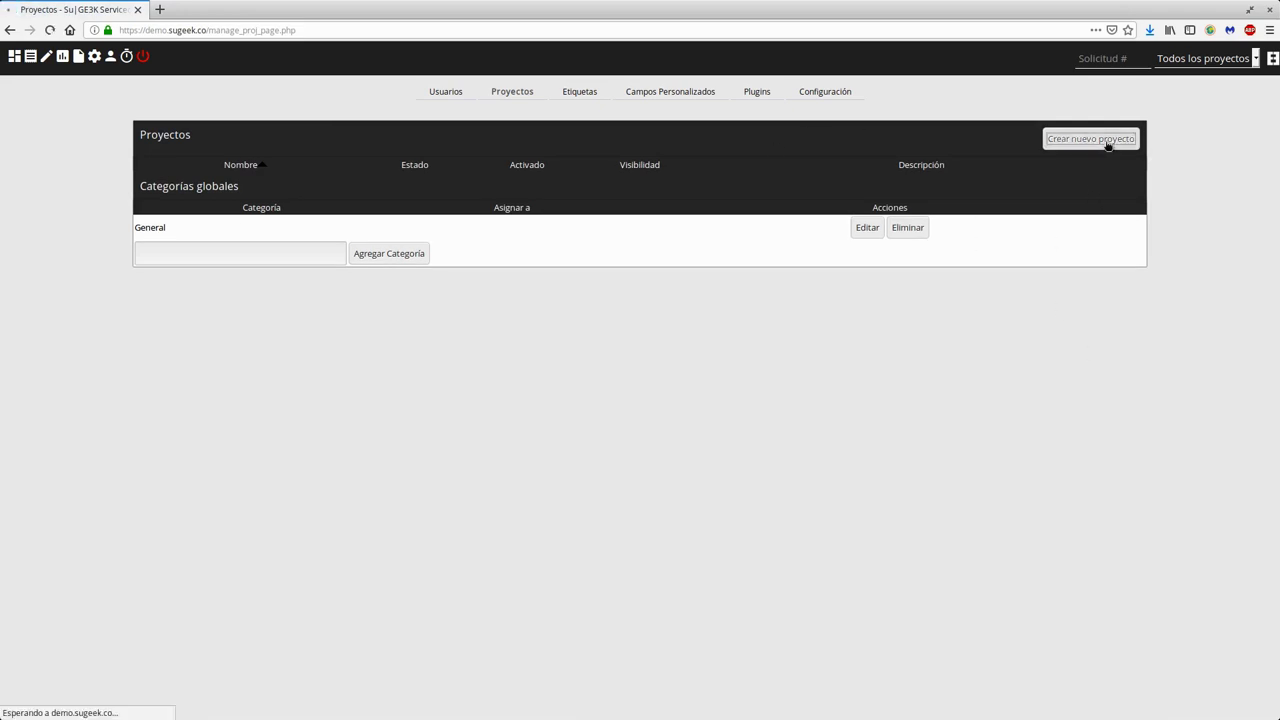
left_click(589, 182)
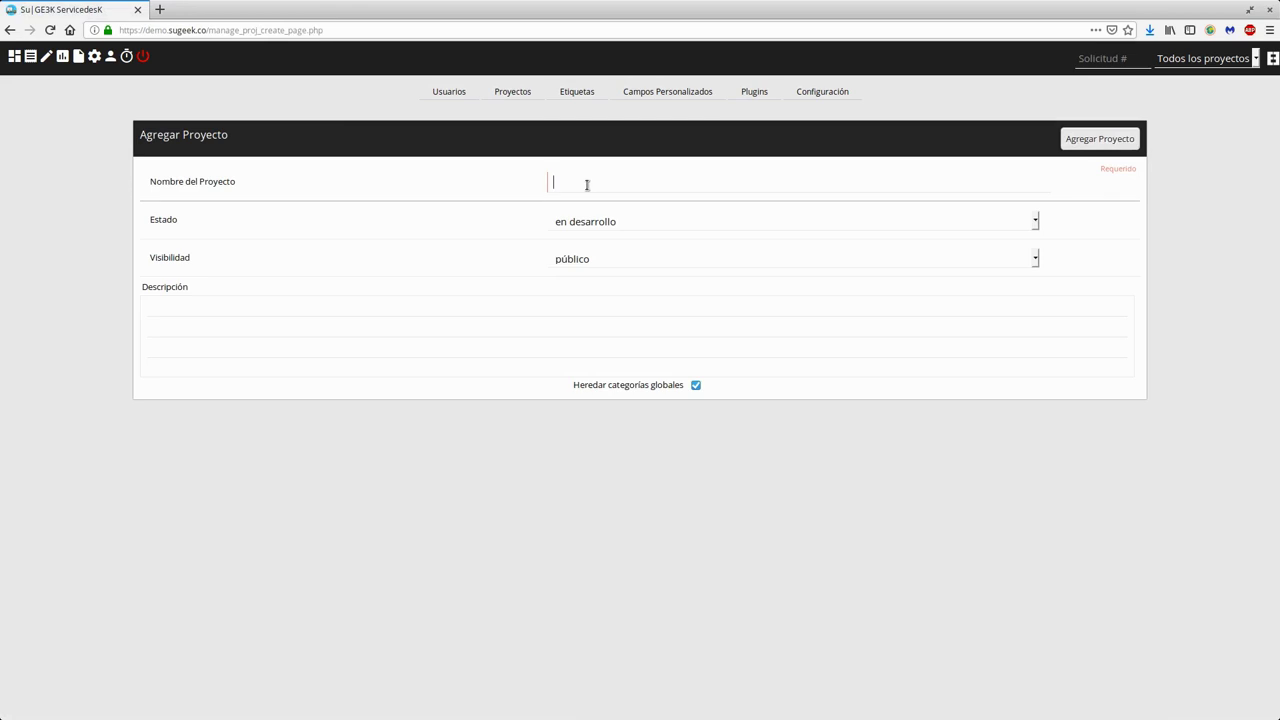
type("Tecnologia")
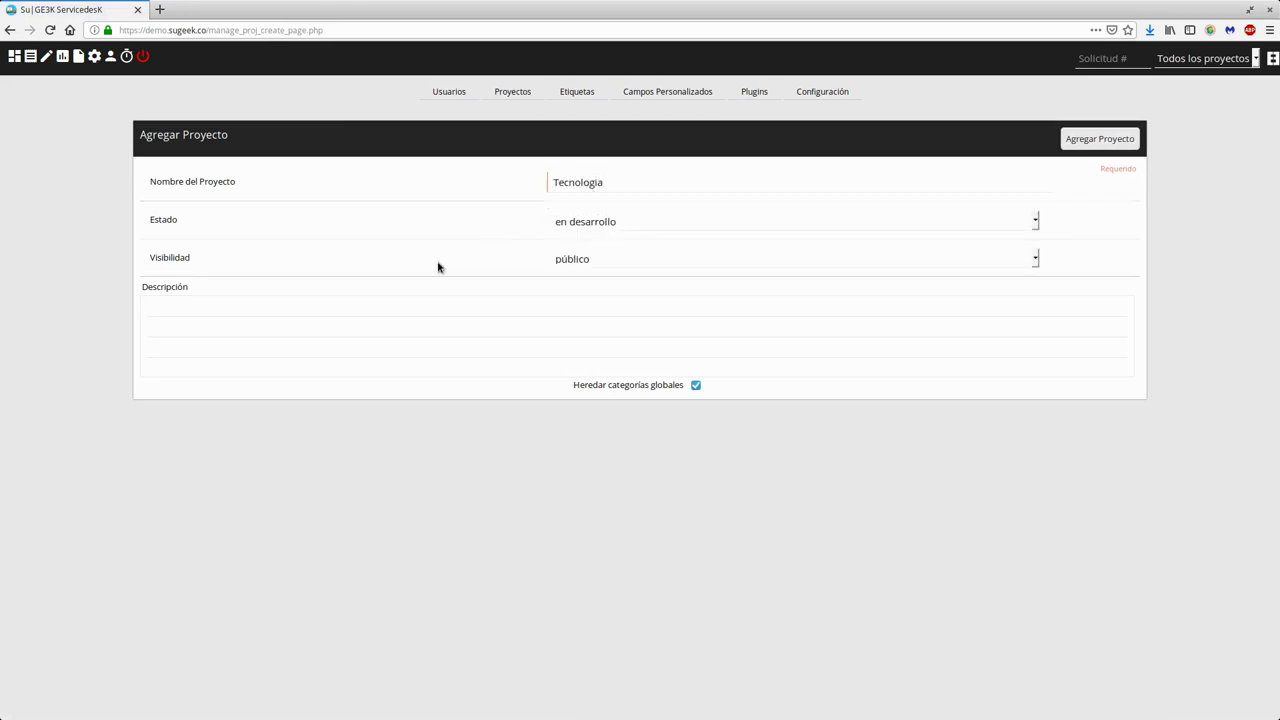
left_click(571, 220)
left_click(567, 282)
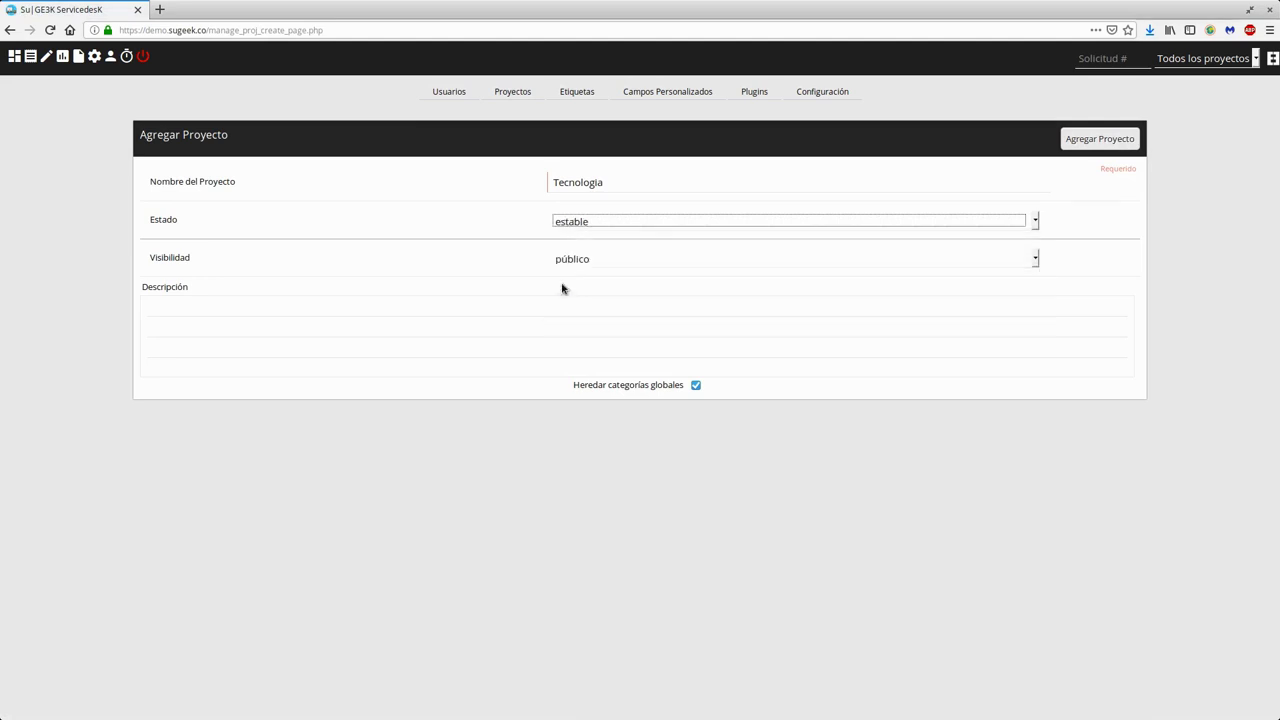
left_click(597, 260)
left_click(571, 297)
left_click(532, 304)
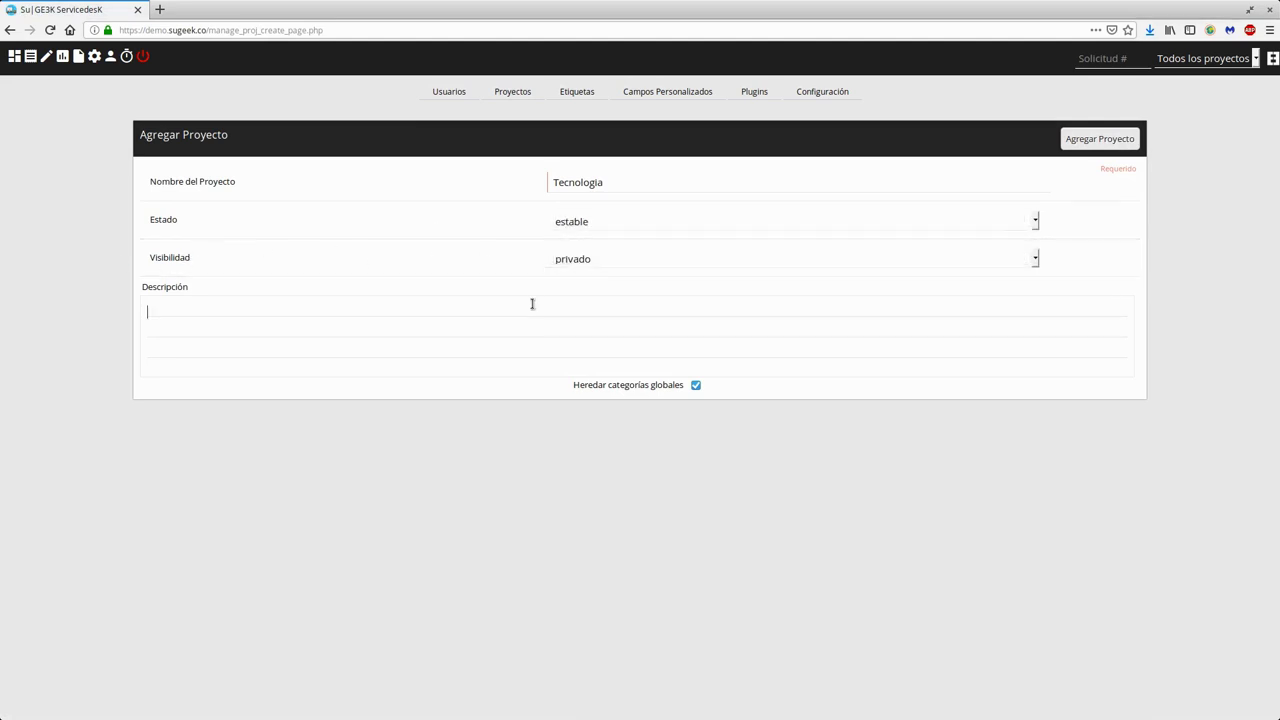
Submit the Tecnologia project with an empty description and global category inheritance enabled, and return to the project list.
left_click(614, 183)
left_click_drag(603, 183, 549, 184)
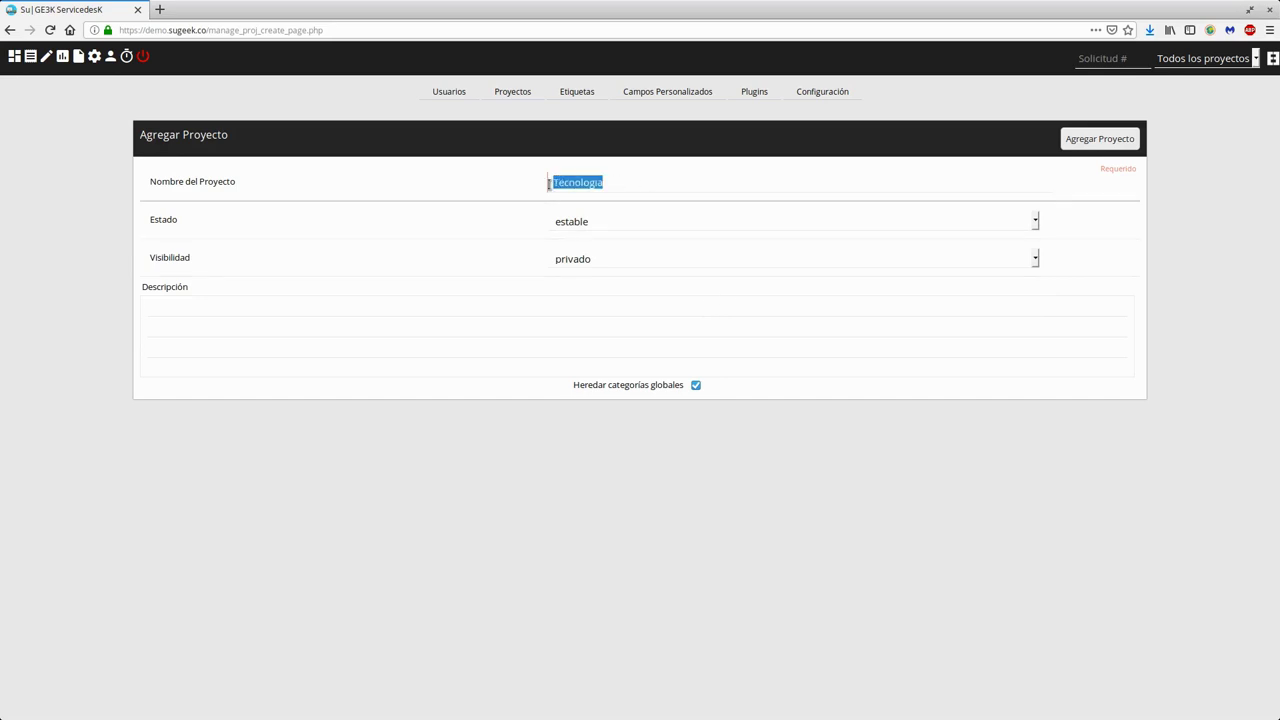
left_click(518, 194)
left_click(334, 307)
double_click(576, 385)
left_click_drag(630, 385, 688, 385)
left_click(780, 303)
left_click(1070, 140)
left_click(630, 135)
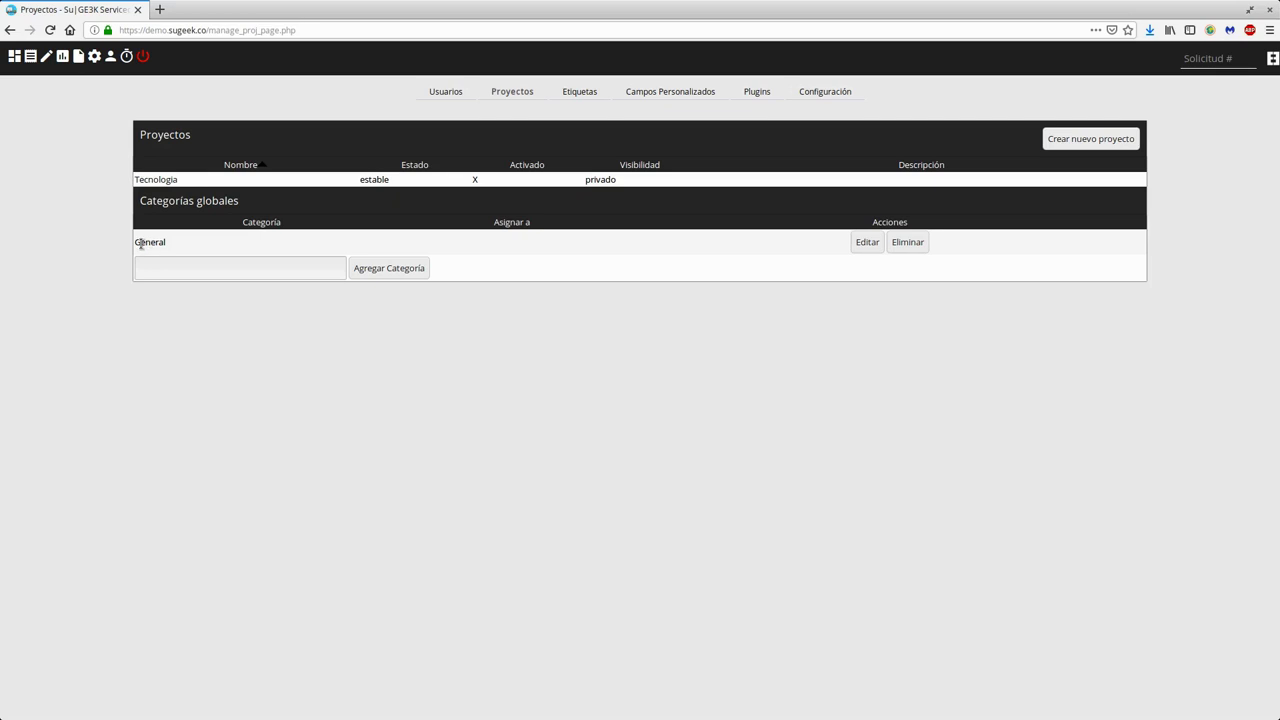
Examine the General global category, the request number field and the request list page.
left_click_drag(135, 242, 166, 244)
left_click(486, 126)
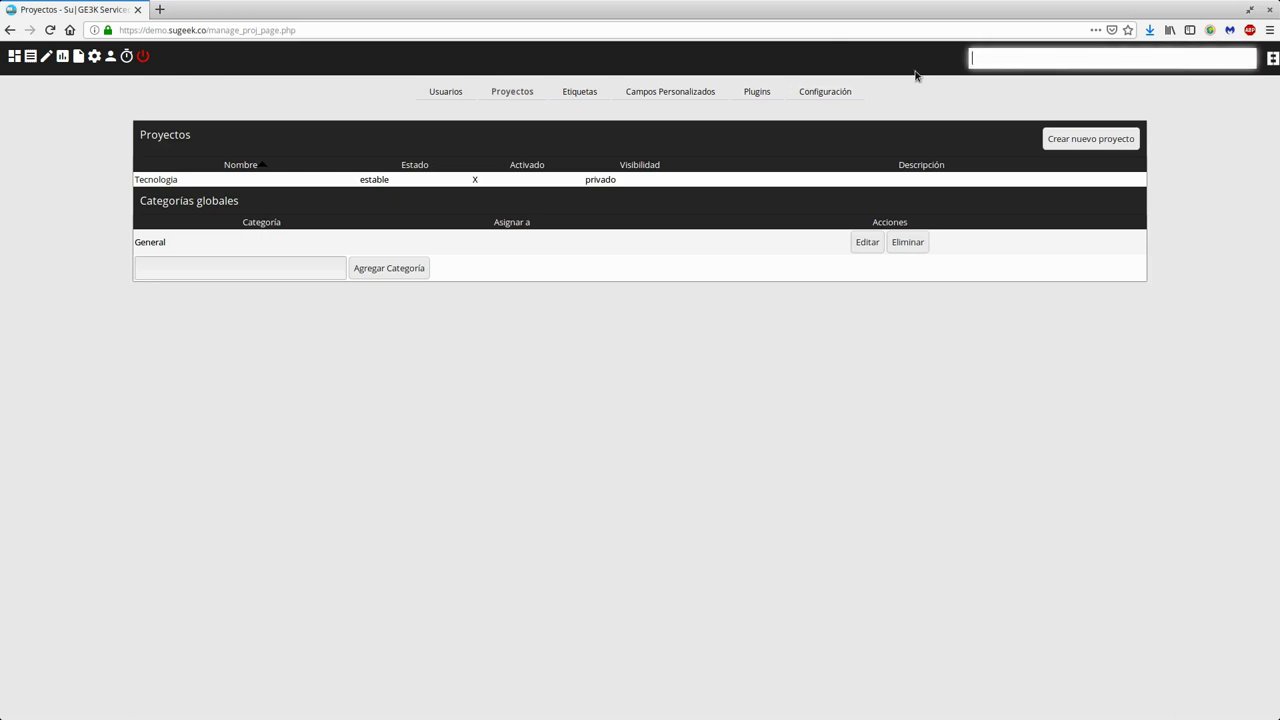
left_click(1190, 62)
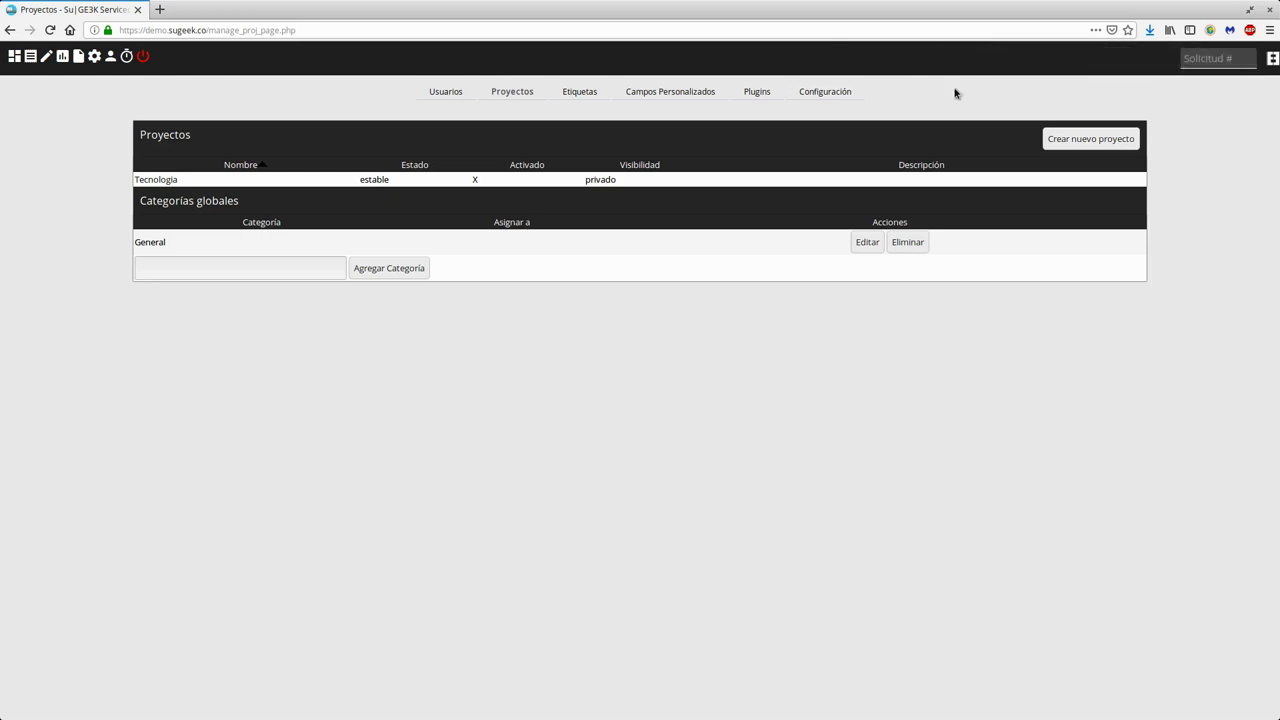
left_click(1196, 62)
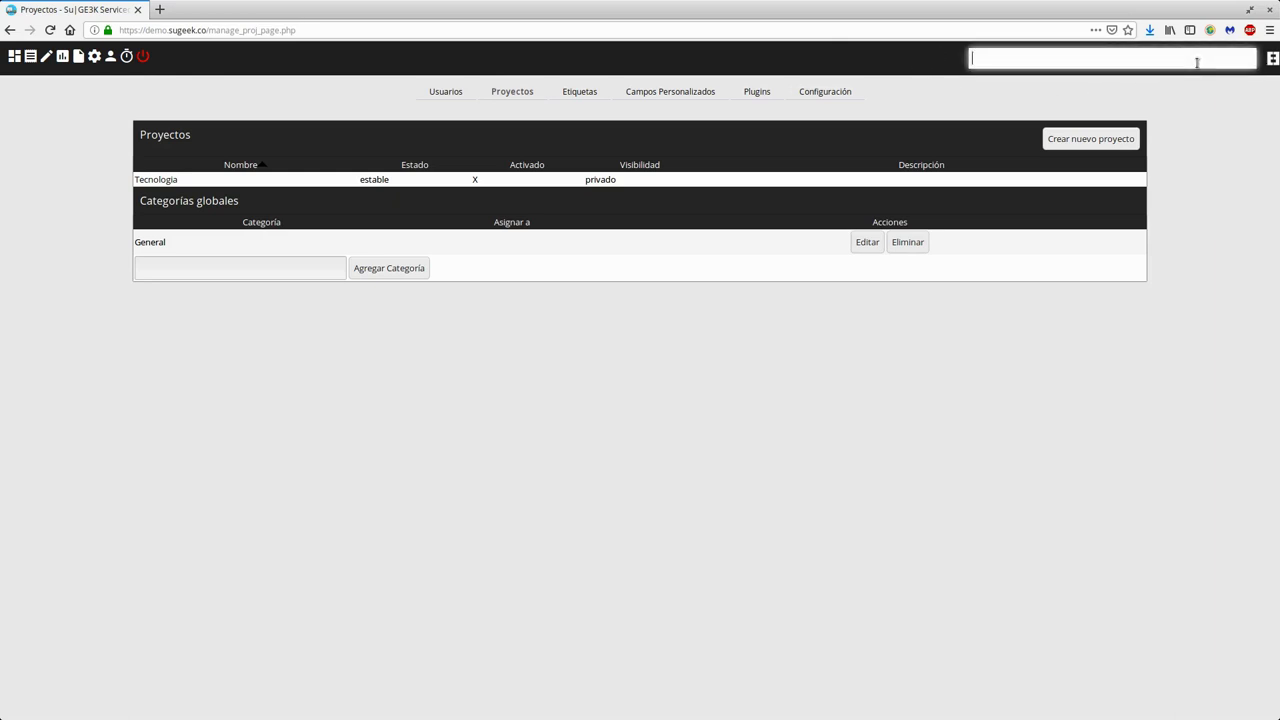
left_click(930, 74)
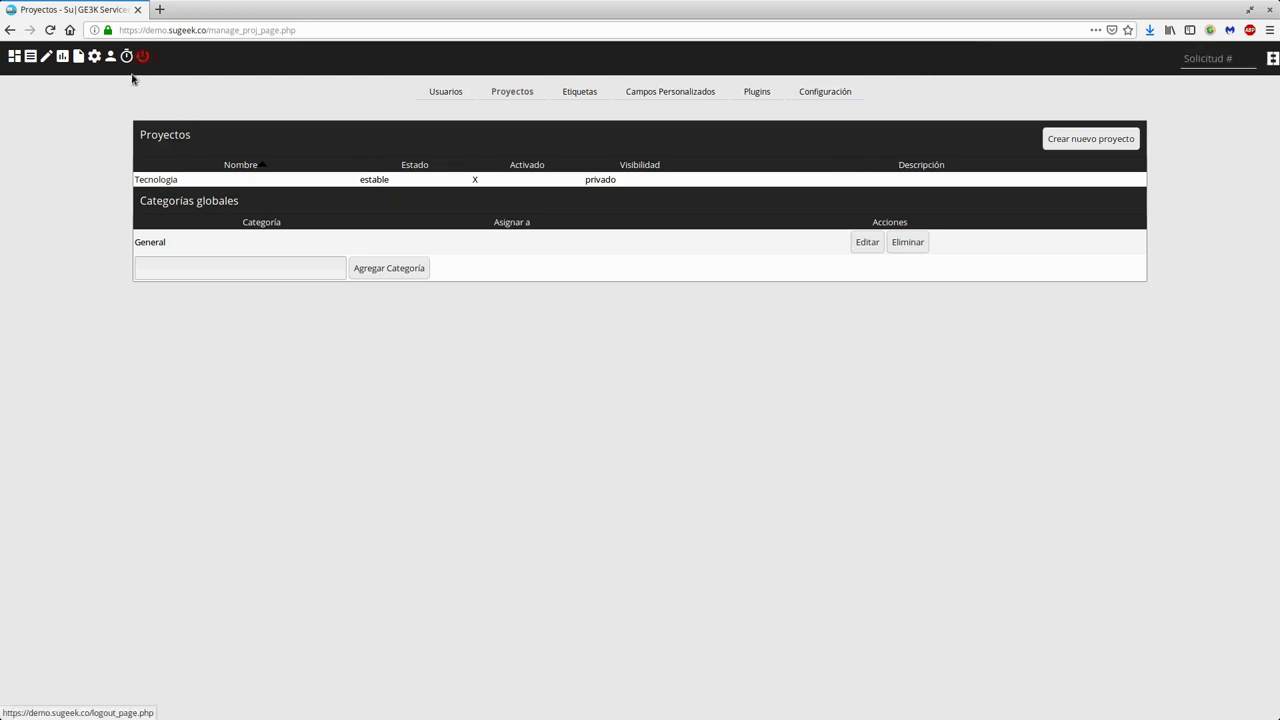
left_click(27, 72)
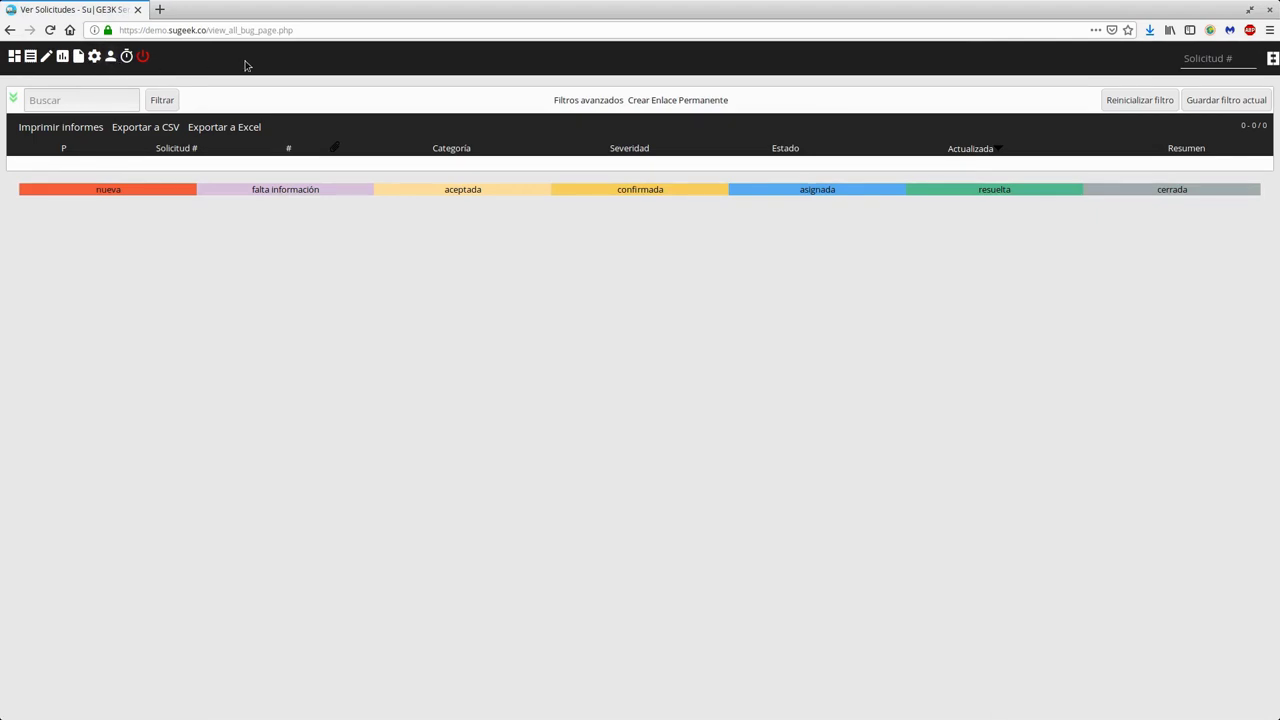
Open the Tecnologia project for editing from project management and review its settings sections.
left_click(94, 58)
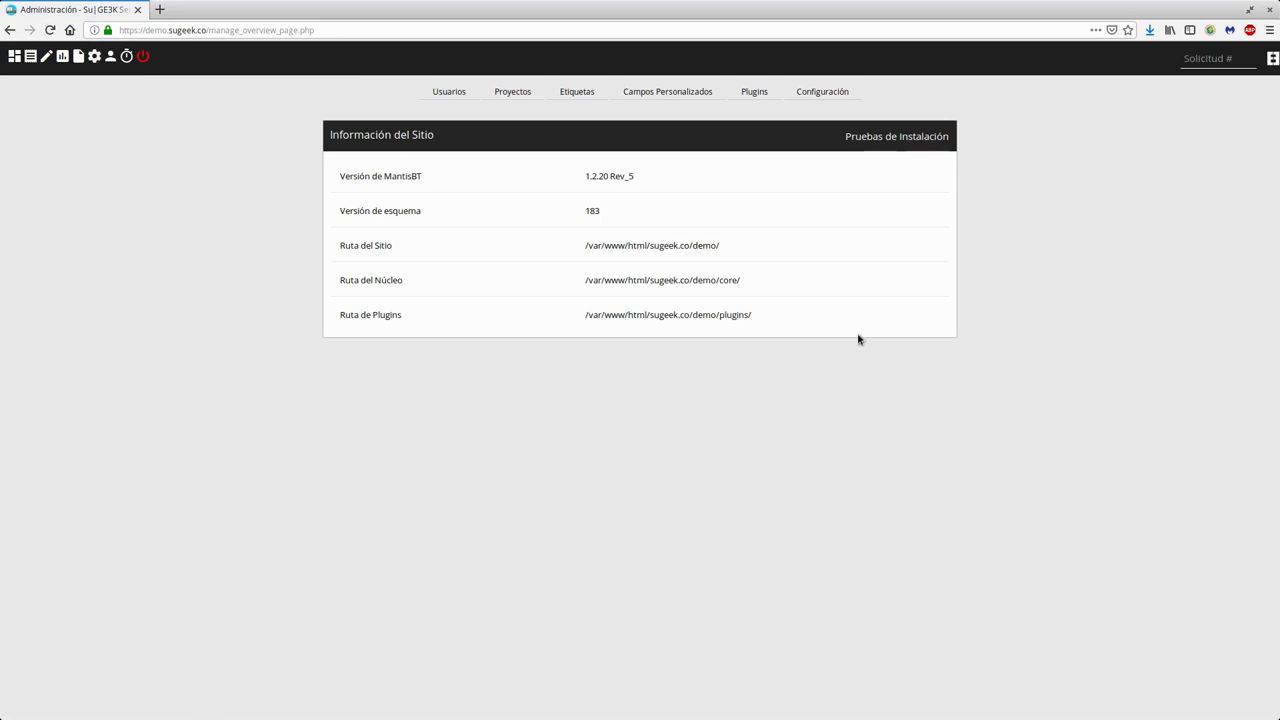
left_click(502, 96)
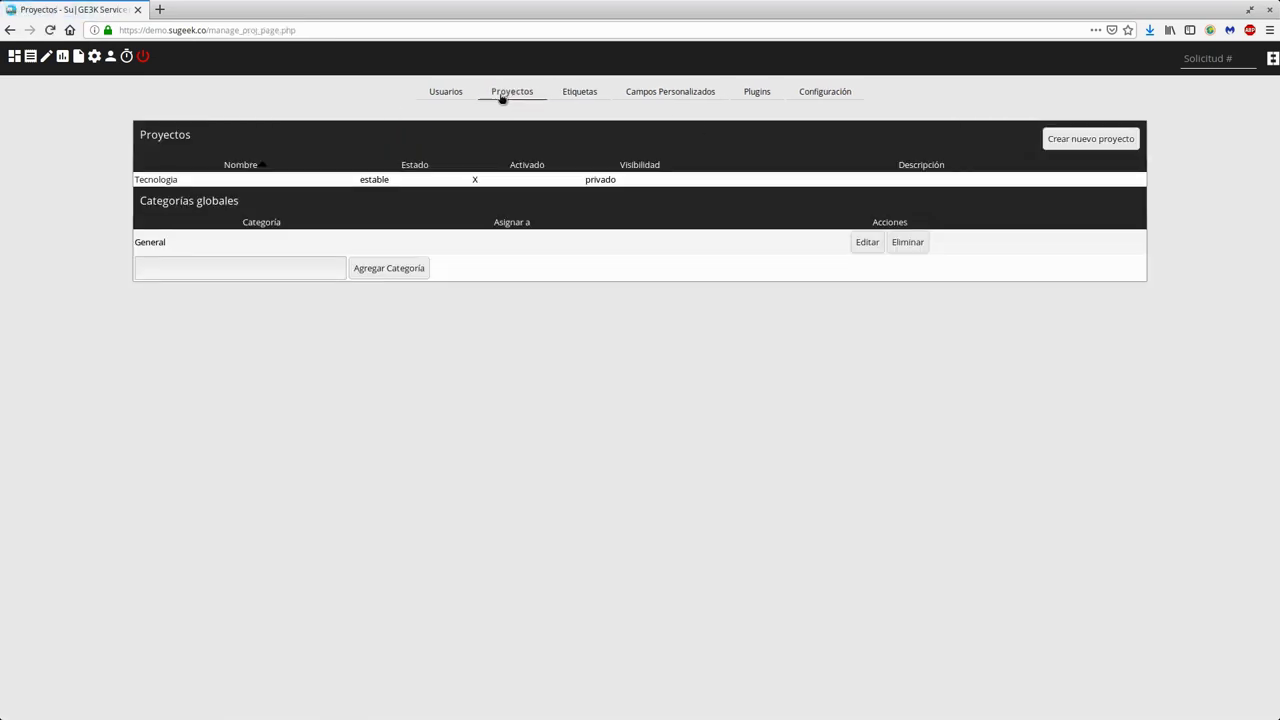
left_click(148, 179)
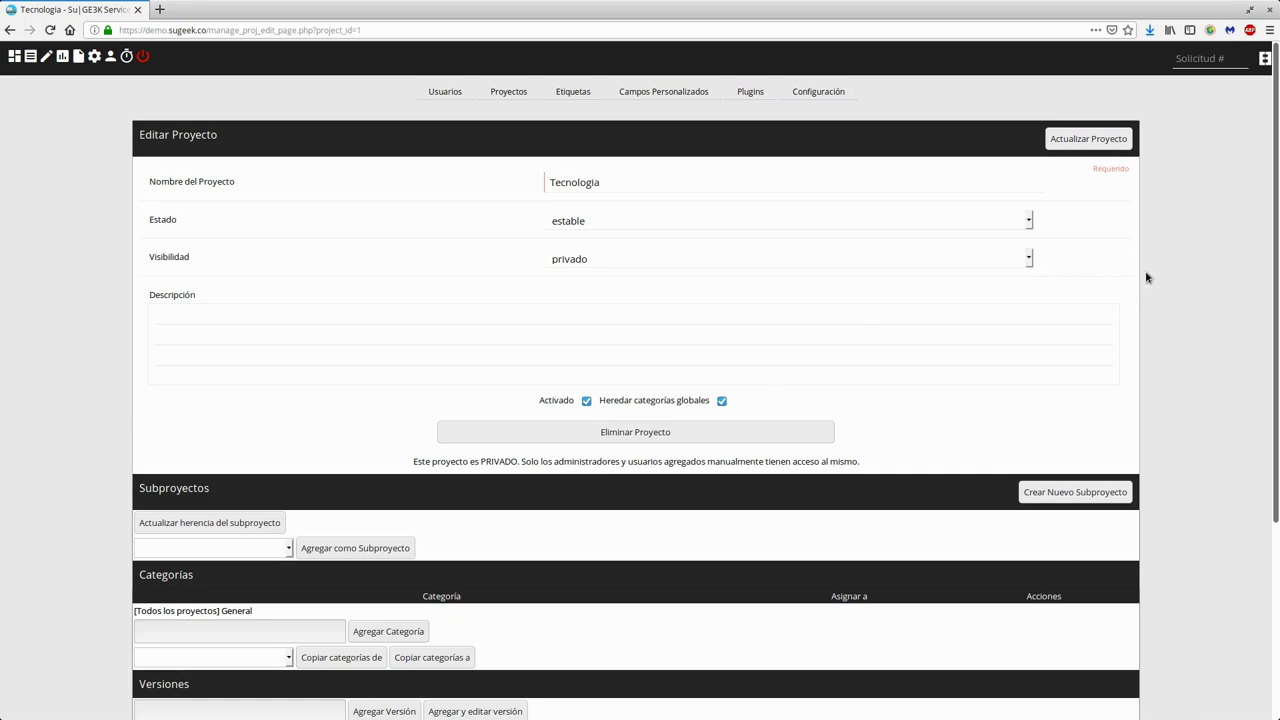
left_click(566, 184)
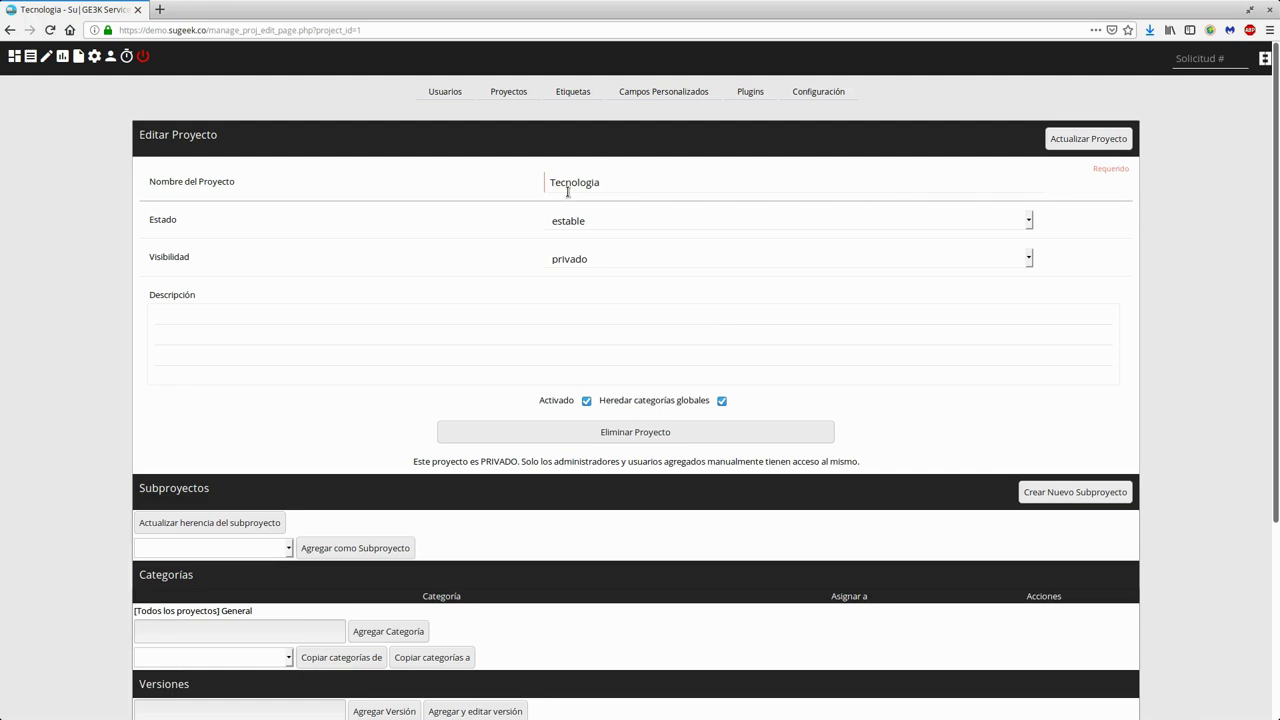
scroll(1076, 381, "down", 5)
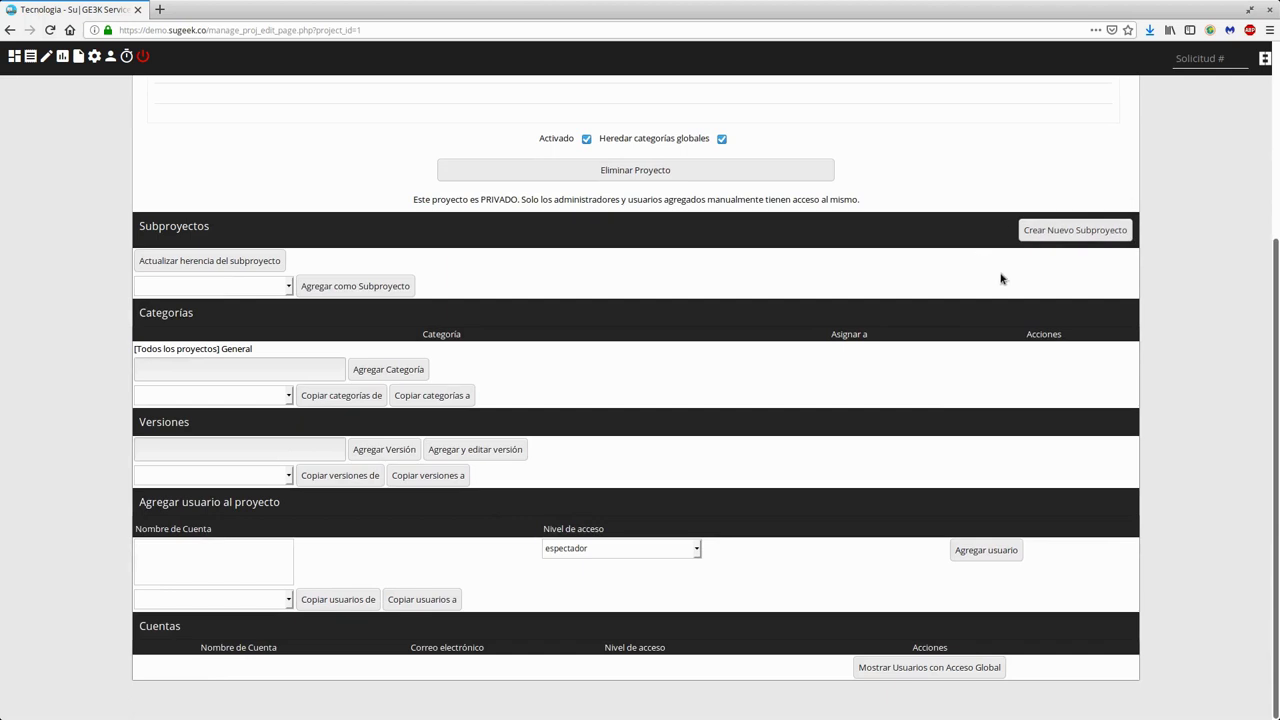
scroll(808, 260, "up", 5)
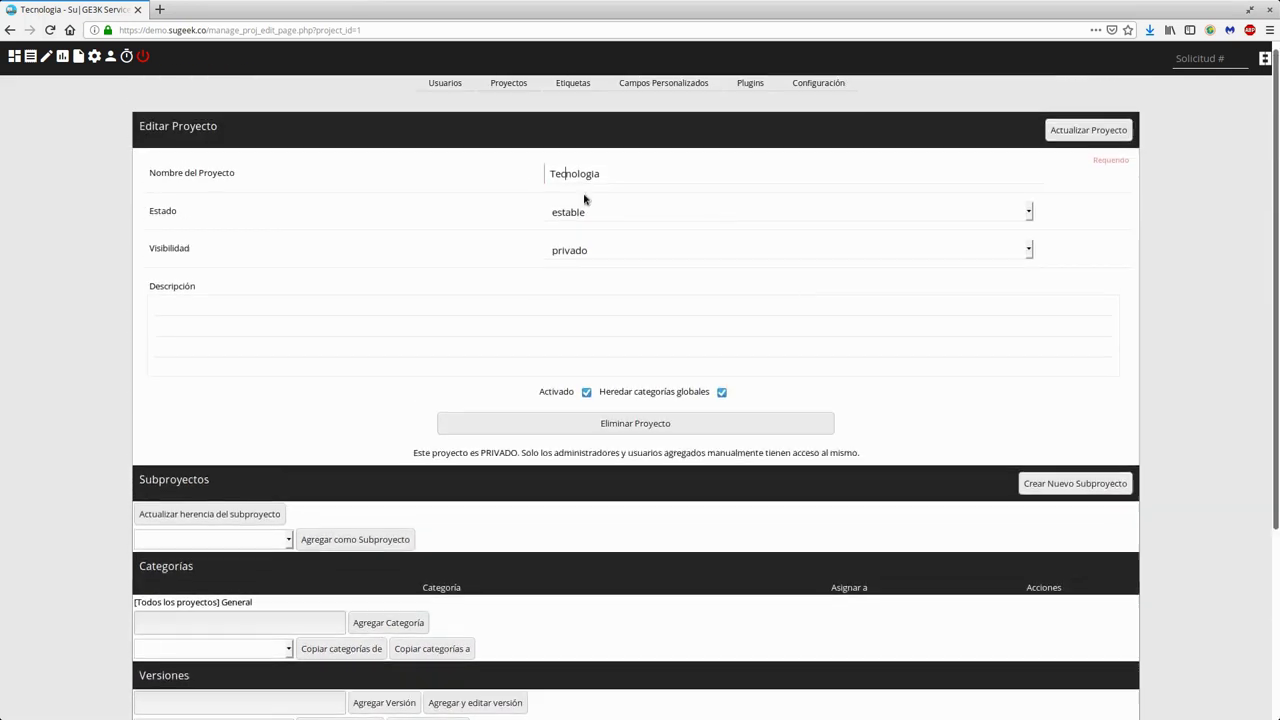
scroll(592, 286, "down", 3)
Start a new subproject of Tecnologia named Desarrollo with status estable and visibility privado.
left_click(1096, 358)
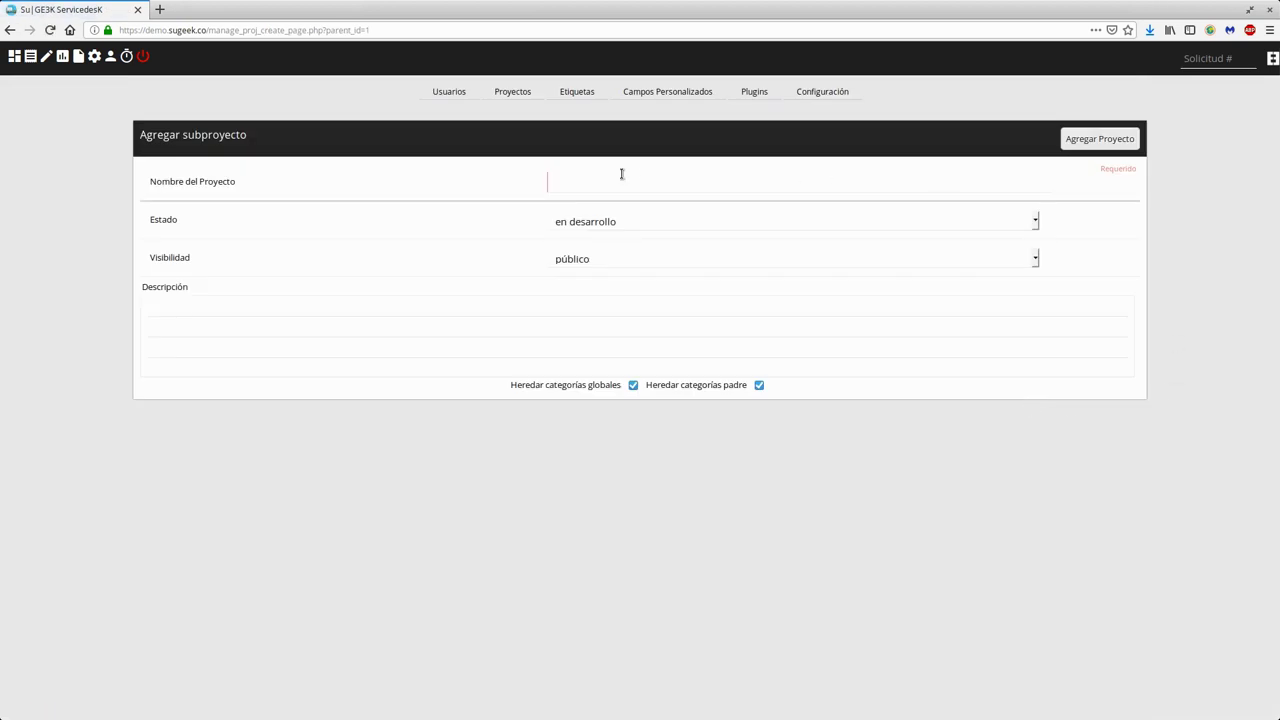
type("Desarrollo")
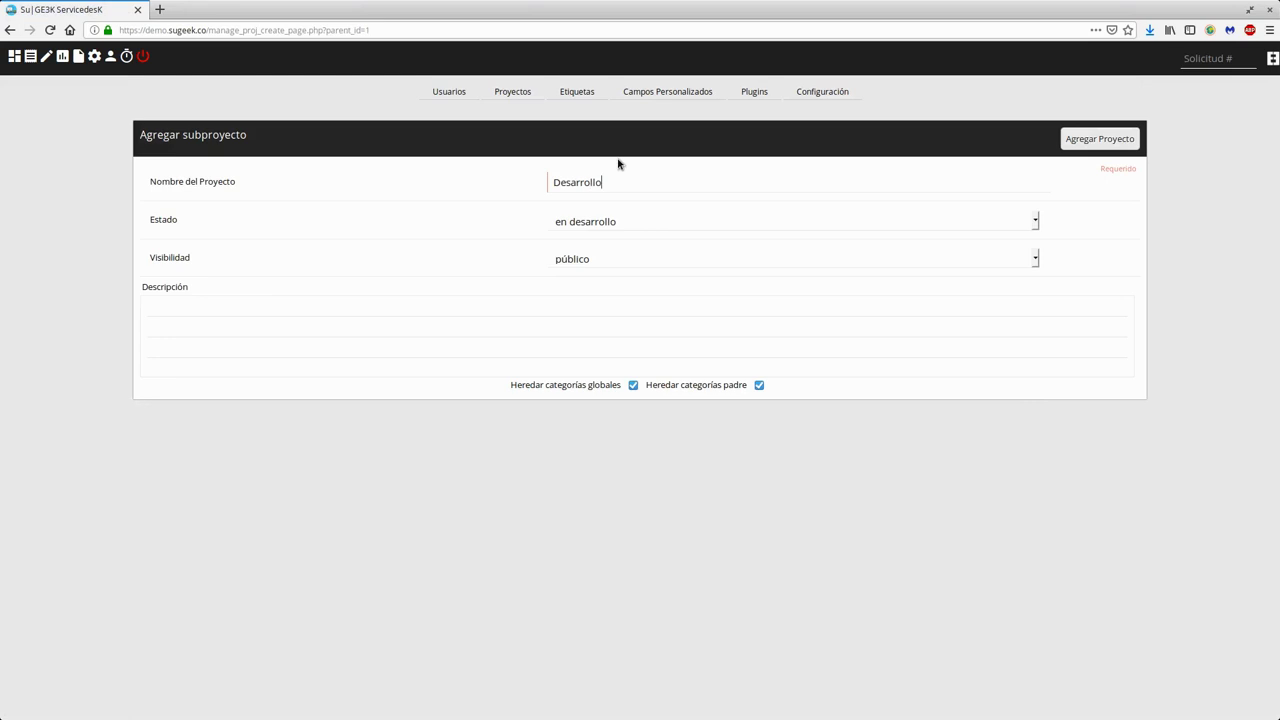
left_click(648, 221)
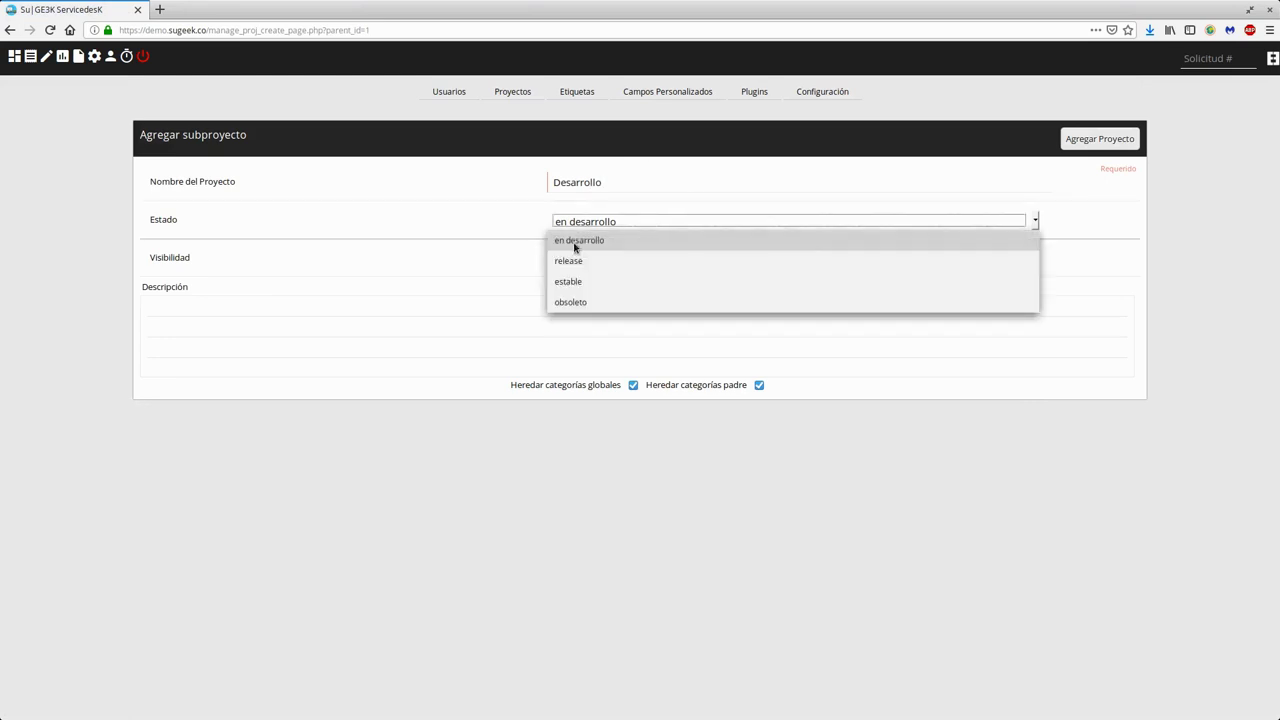
left_click(573, 283)
left_click(578, 259)
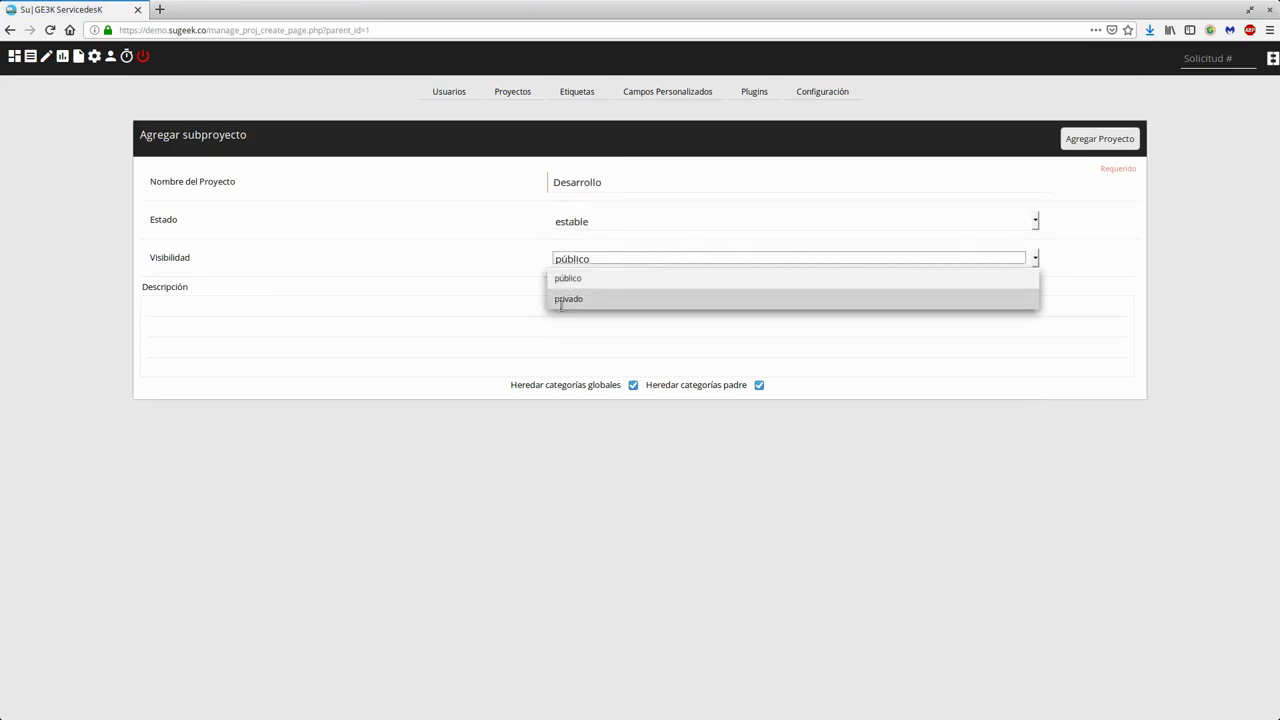
left_click(563, 300)
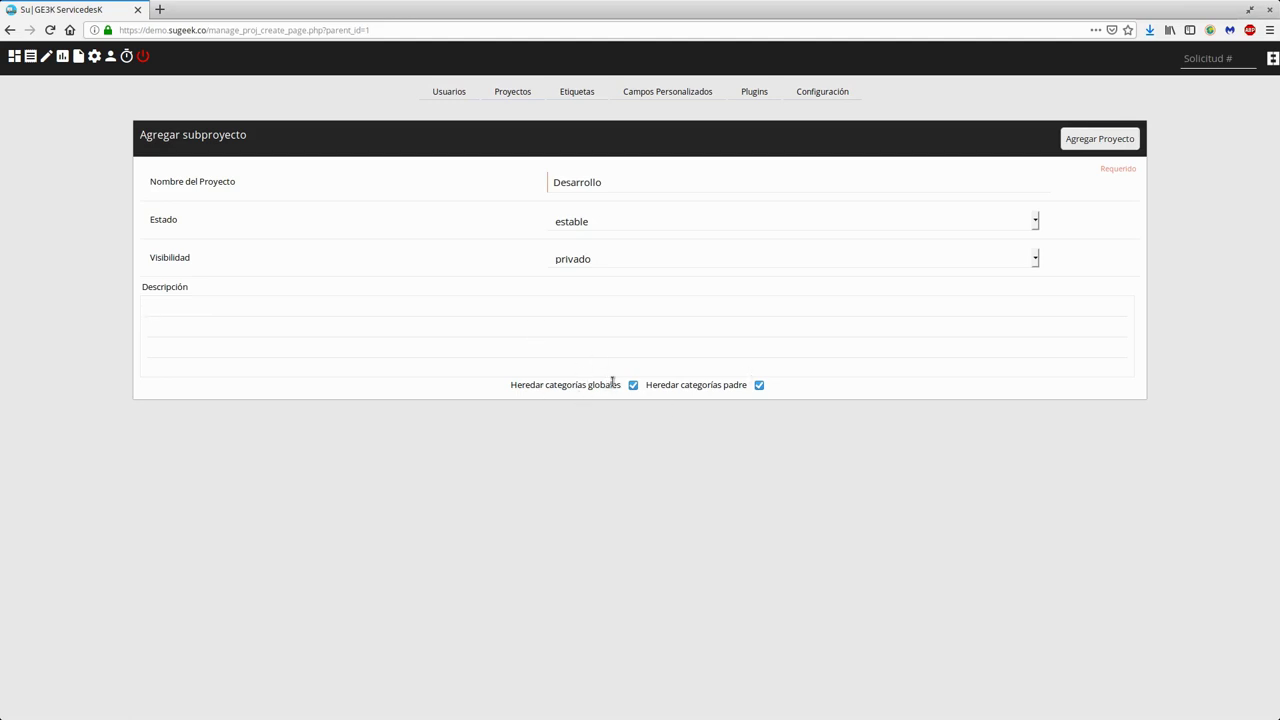
Add the Desarrollo subproject with global and parent category inheritance enabled, and check the entries of the project selector.
left_click_drag(620, 384, 526, 414)
left_click_drag(651, 386, 748, 387)
left_click(750, 405)
left_click(1108, 140)
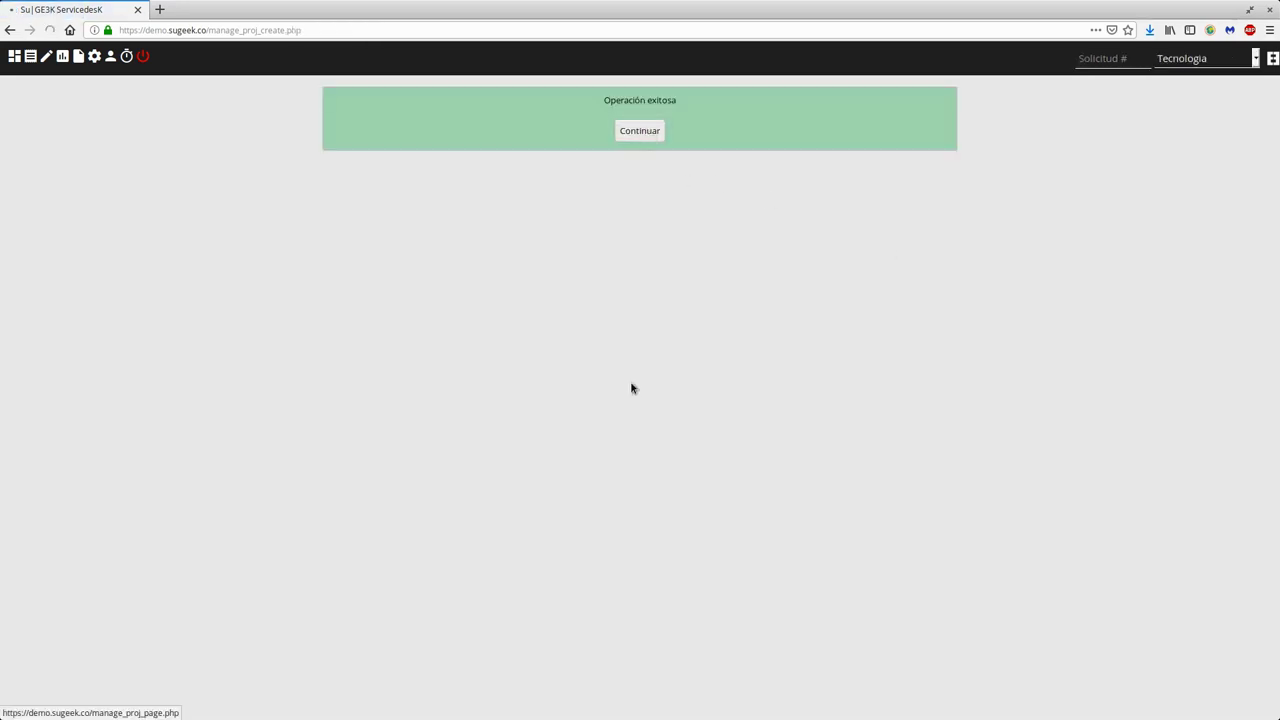
left_click(1171, 62)
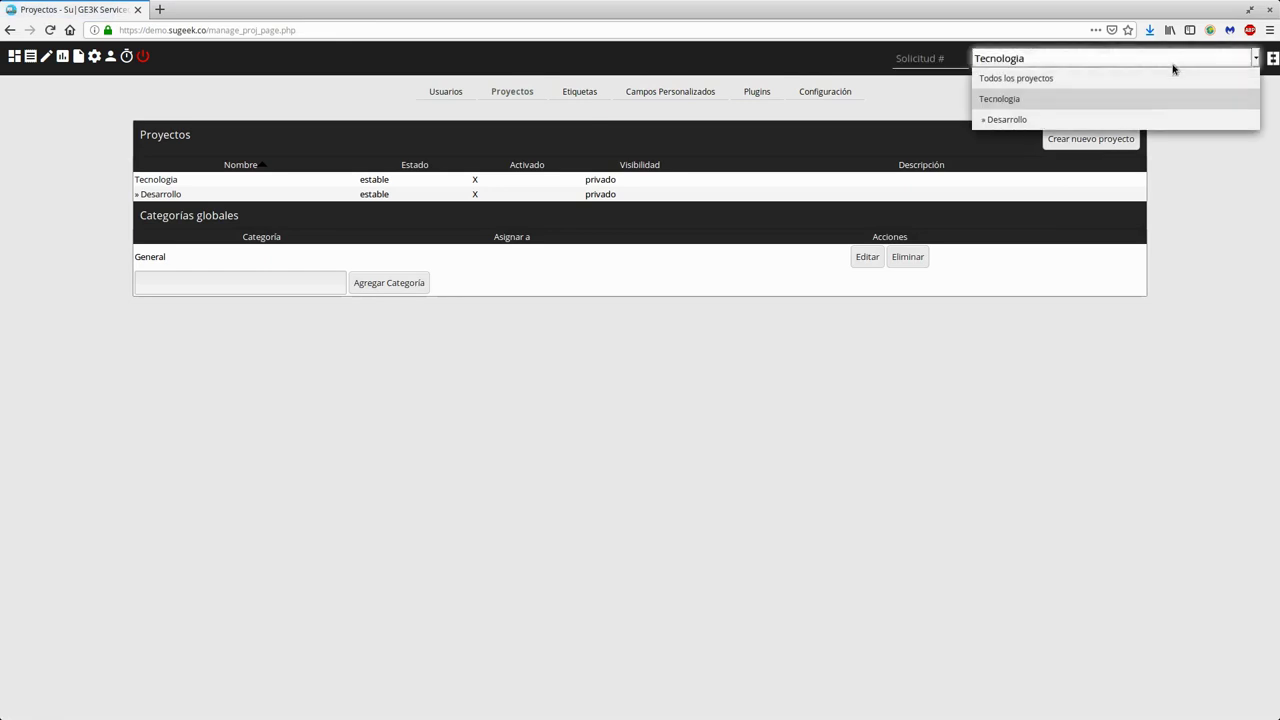
left_click(1223, 239)
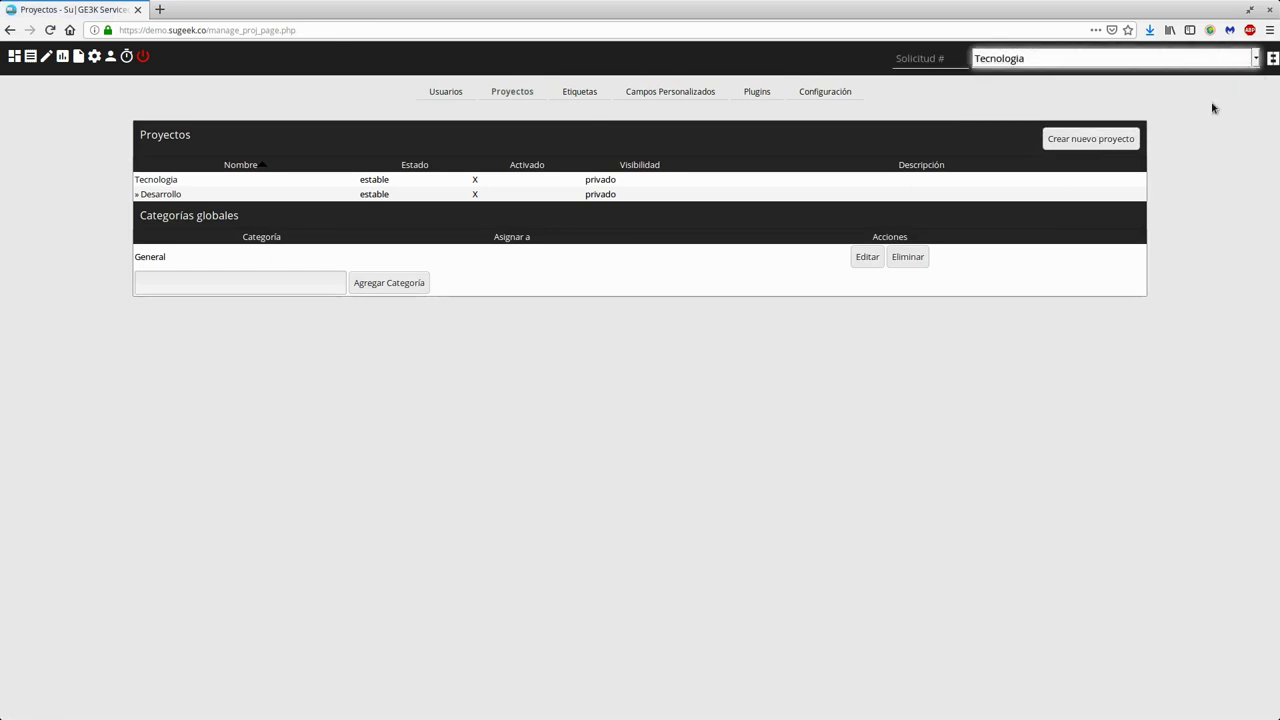
Start a new project named Soporte with status estable and visibility privado.
left_click(1220, 60)
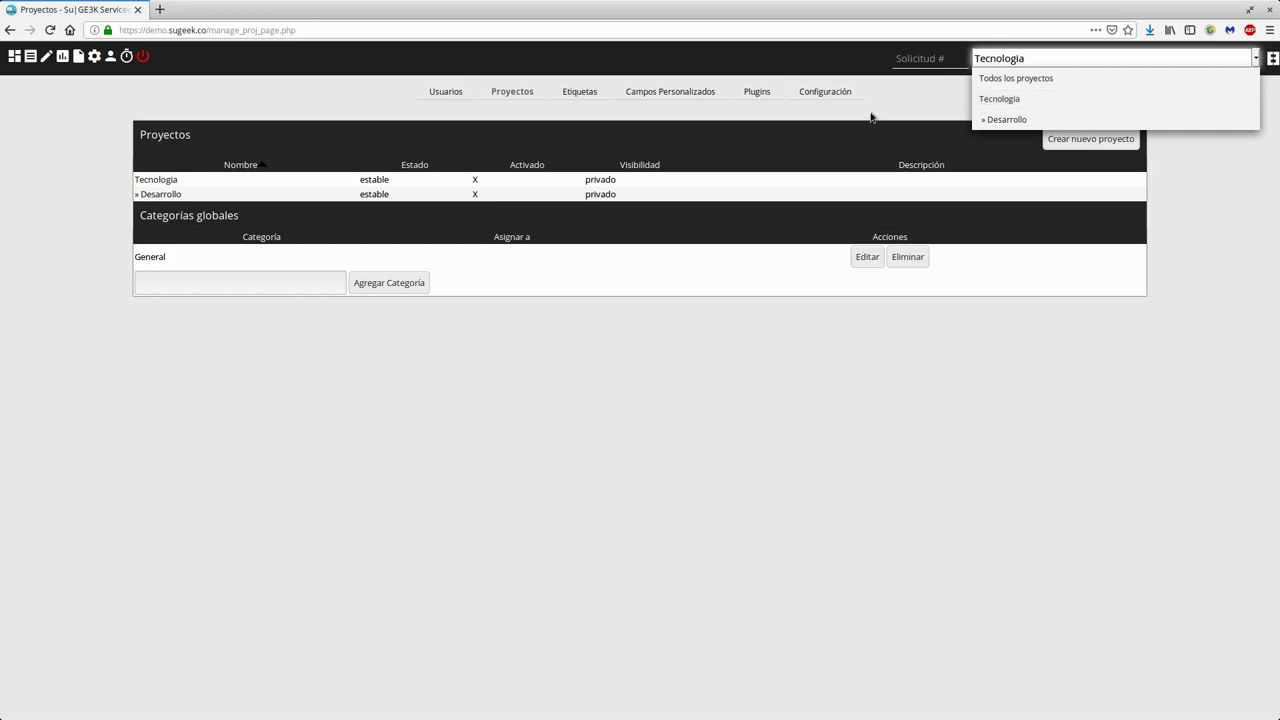
left_click(712, 136)
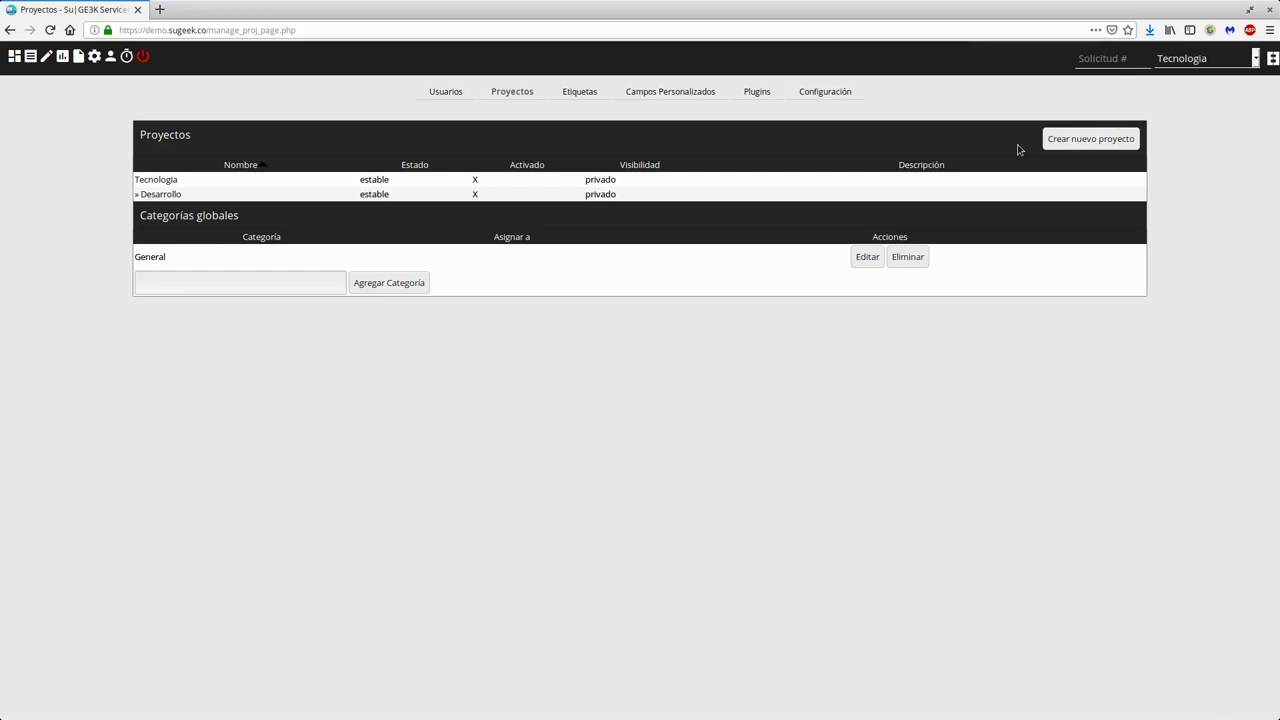
left_click(1093, 140)
left_click(1096, 142)
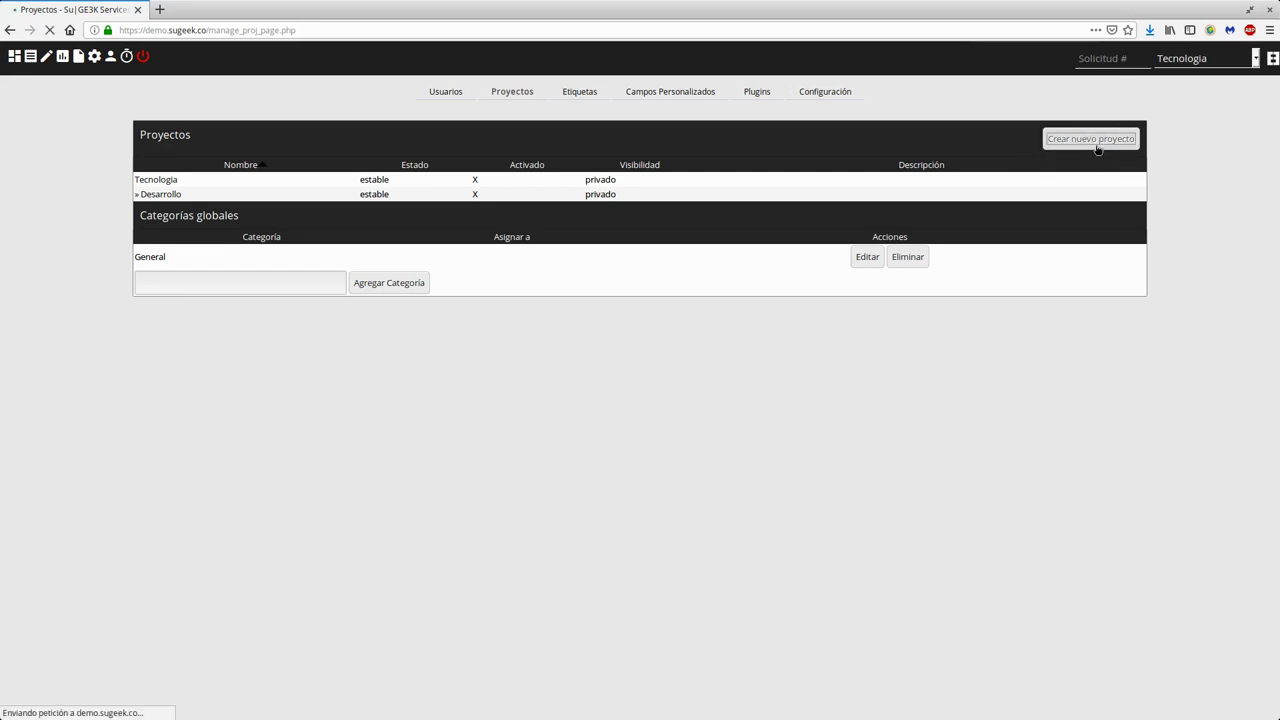
left_click(700, 183)
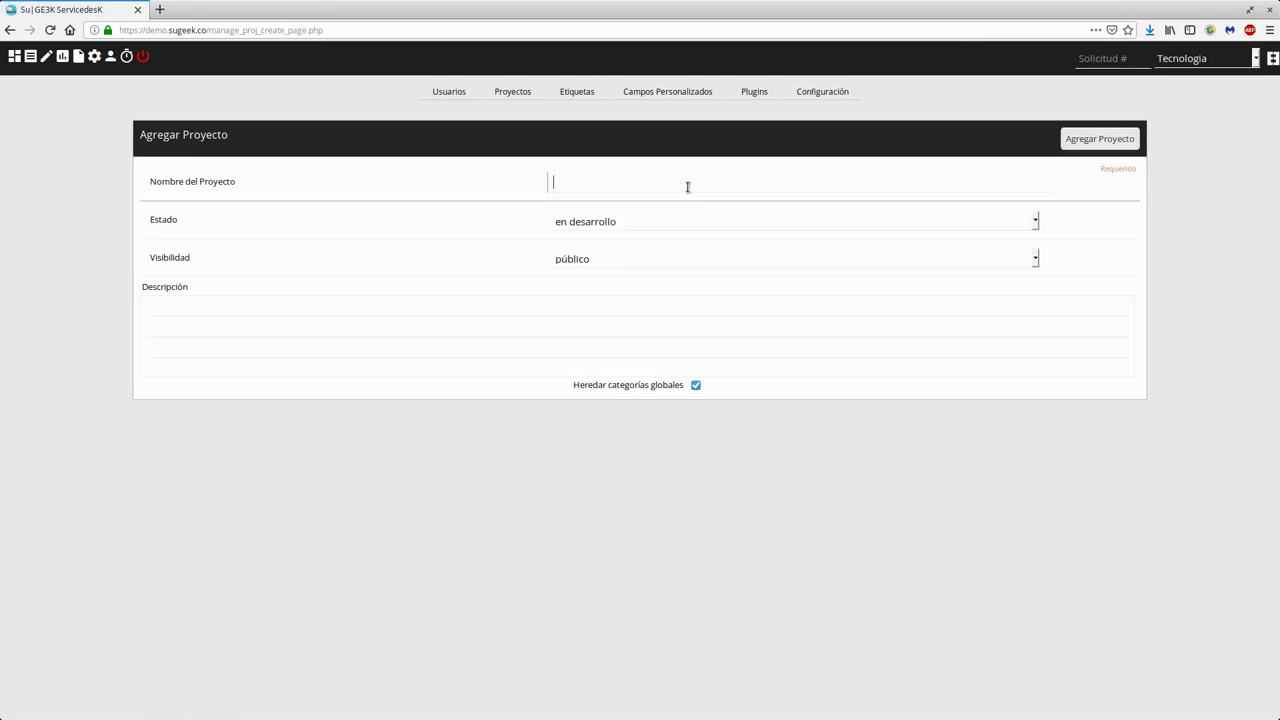
type("Soporte")
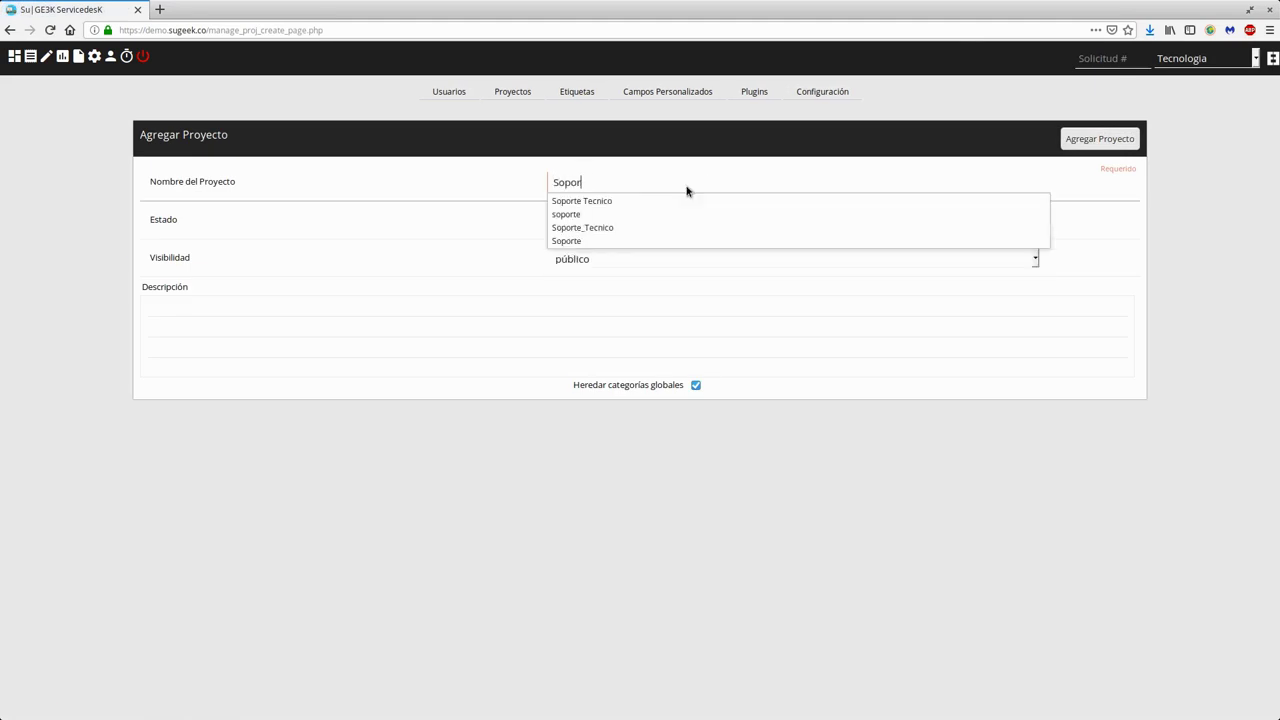
left_click(591, 237)
left_click(574, 226)
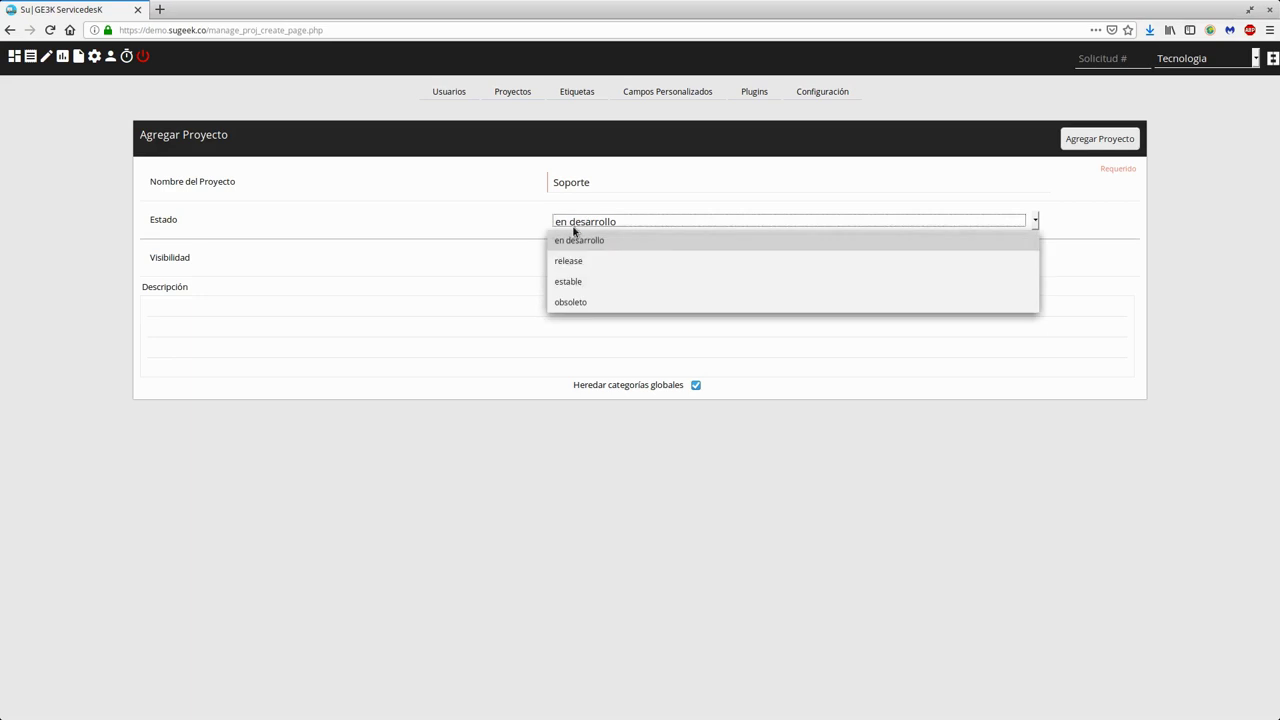
left_click(566, 283)
left_click(593, 262)
left_click(571, 297)
left_click(480, 309)
Review the name and status fields of the new Soporte project, including the available status options.
double_click(158, 224)
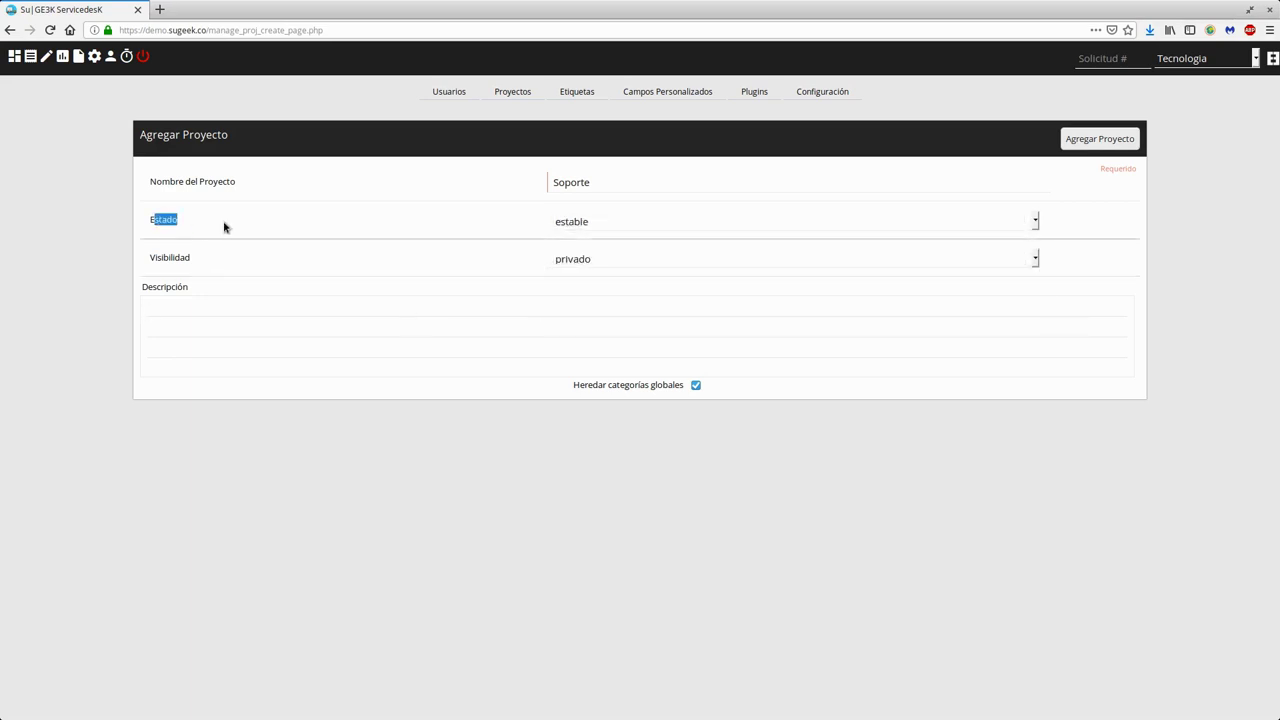
double_click(558, 181)
left_click(400, 211)
left_click(577, 222)
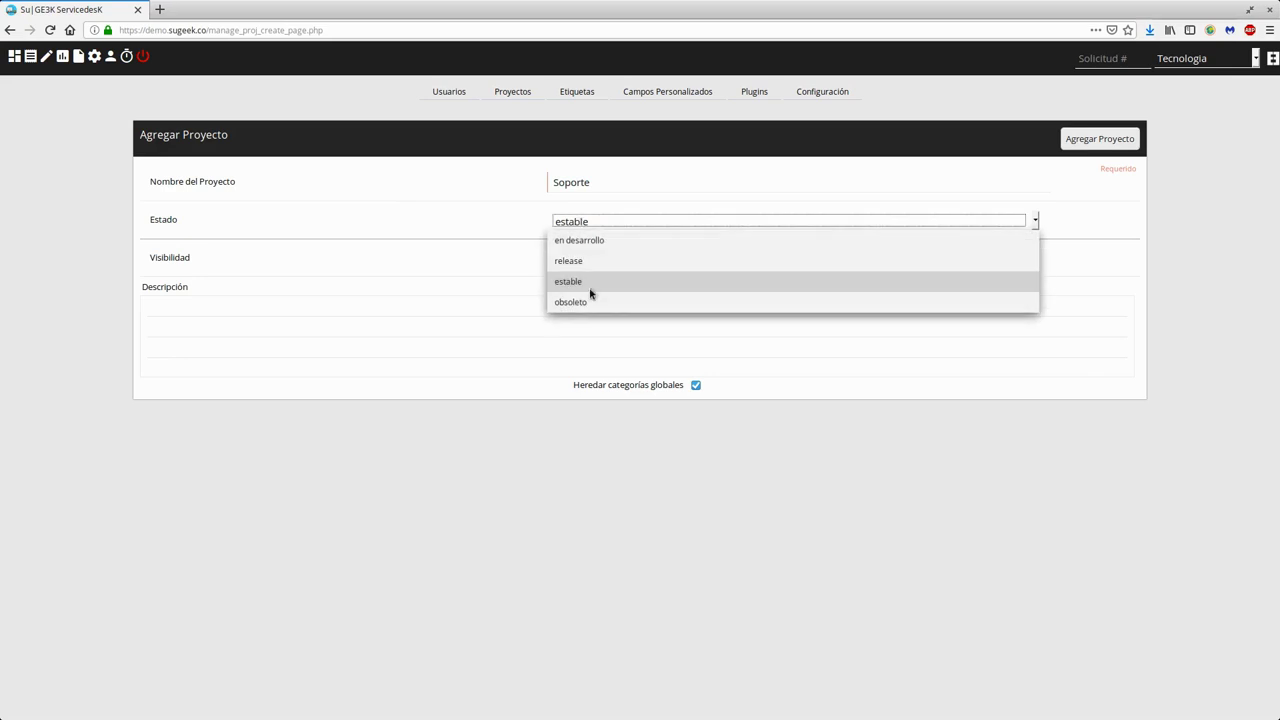
left_click(464, 198)
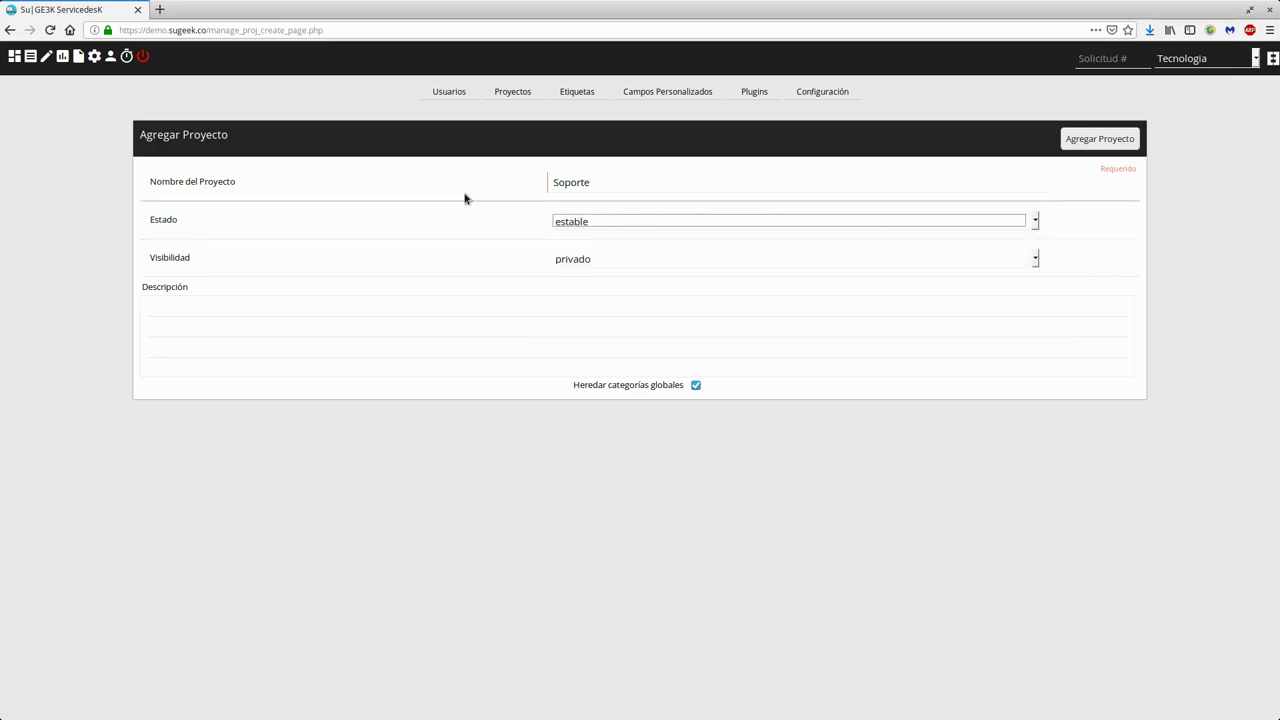
left_click(464, 198)
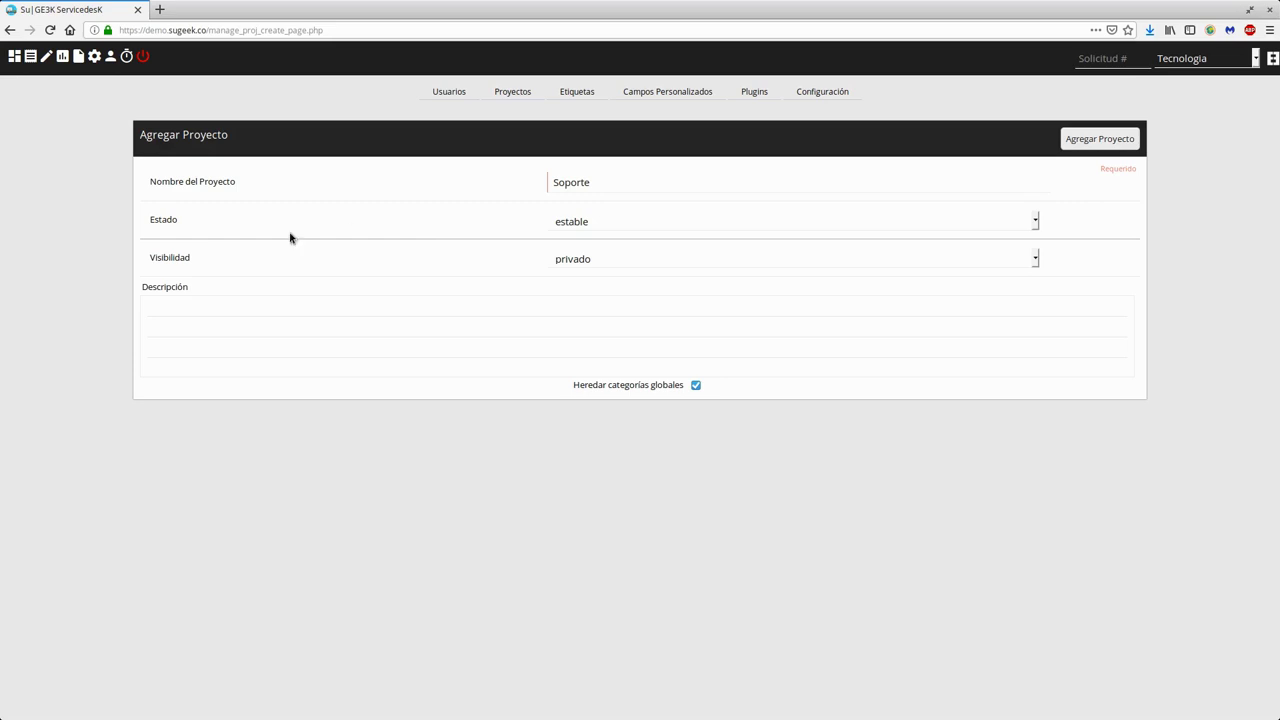
left_click(612, 224)
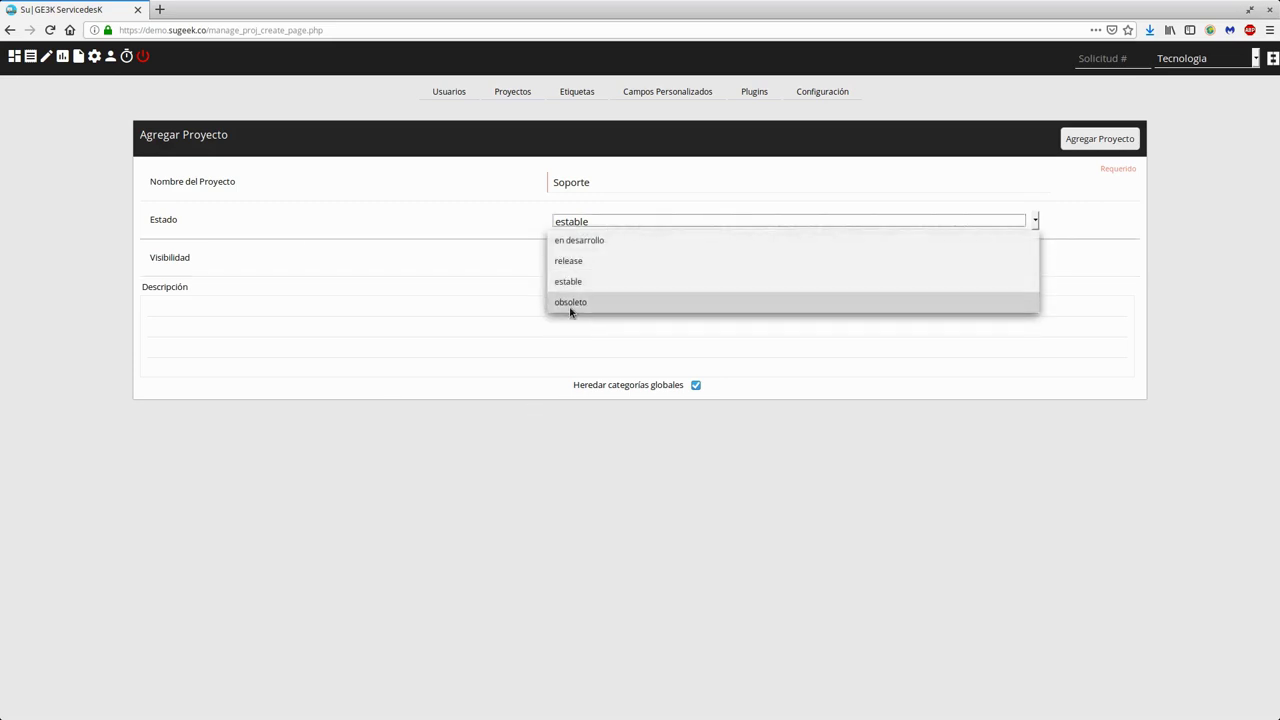
key("Escape")
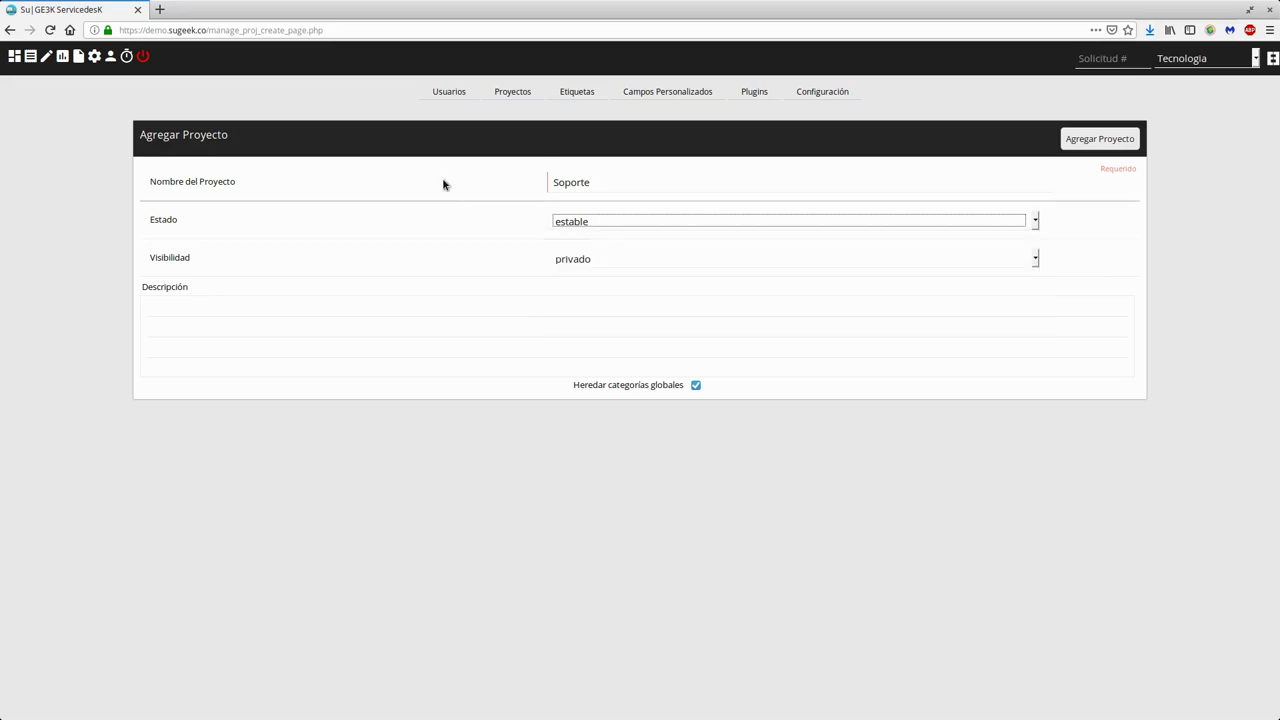
Add the private Soporte project with global category inheritance enabled.
left_click(609, 256)
left_click(609, 254)
left_click(1095, 138)
left_click(651, 131)
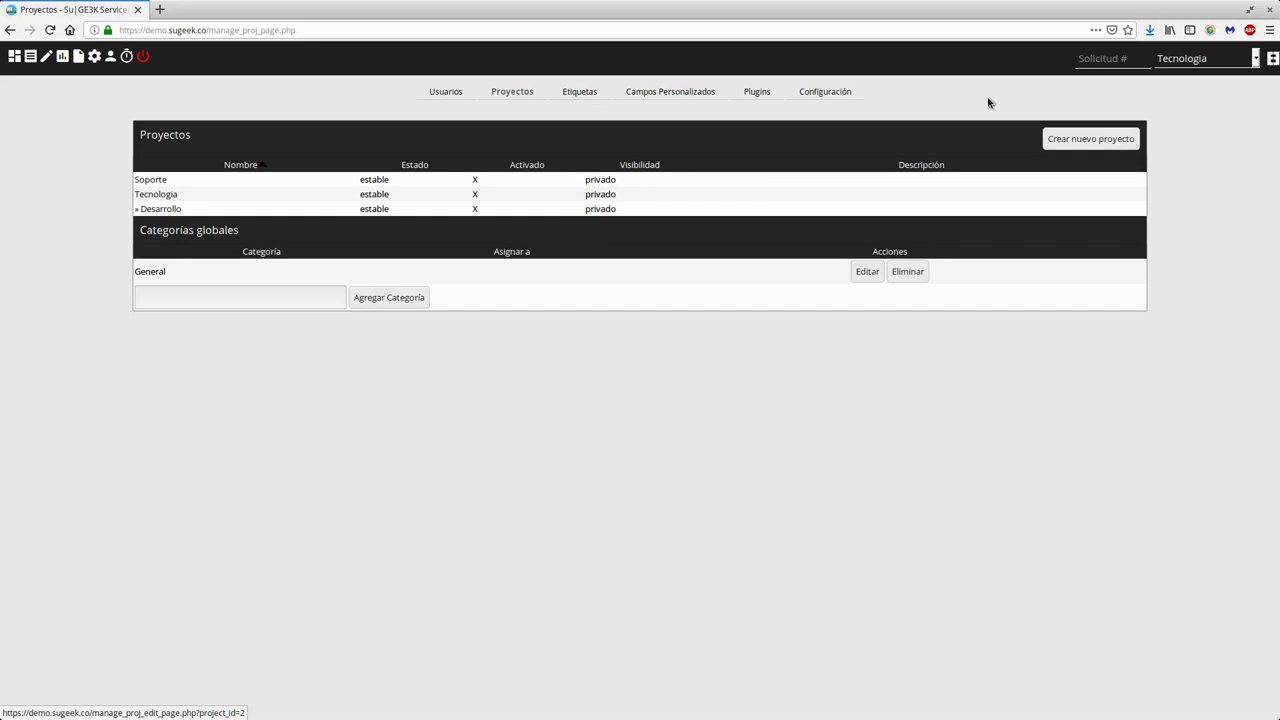
Open the Tecnologia project for editing and check the entries of the project selector.
left_click(1225, 57)
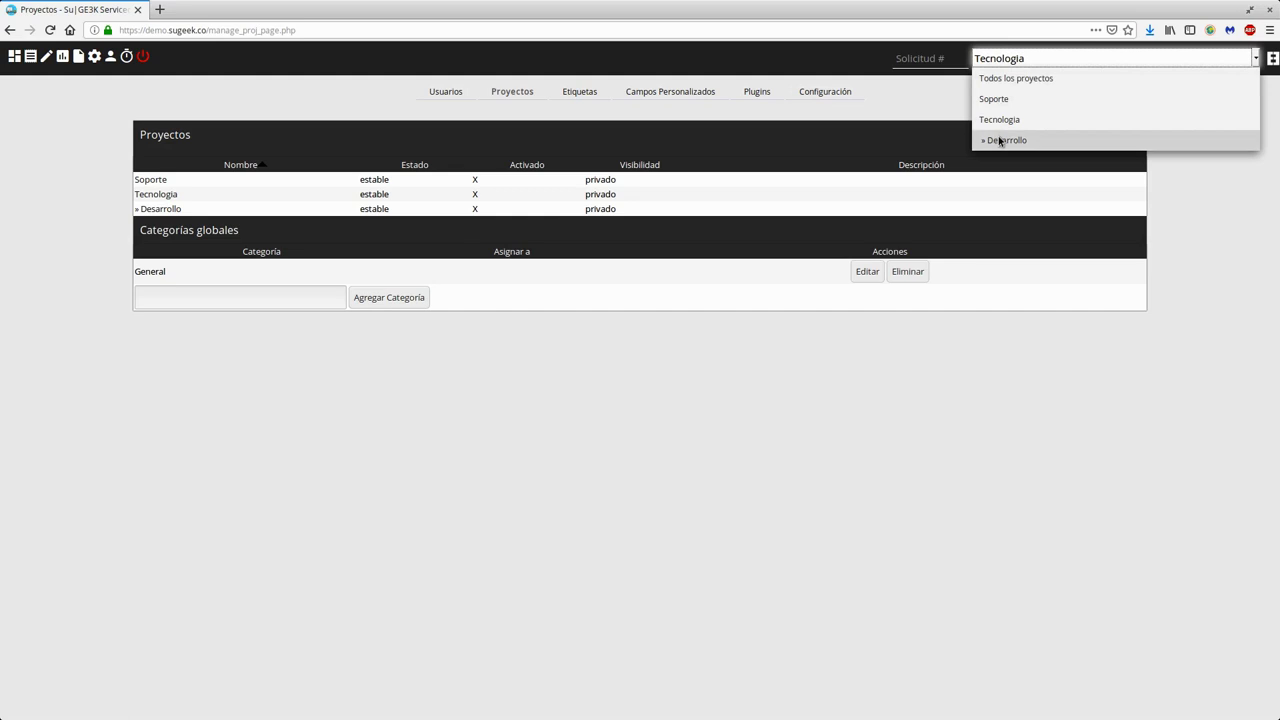
left_click(148, 195)
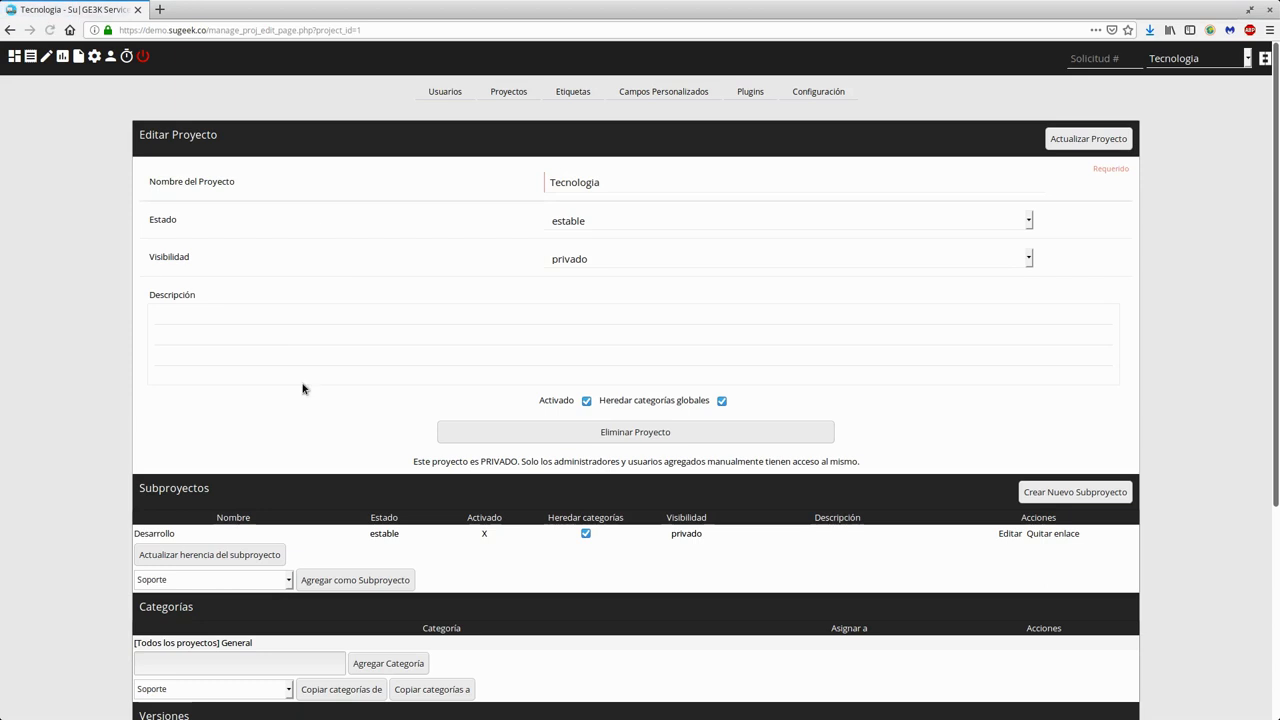
left_click(1168, 58)
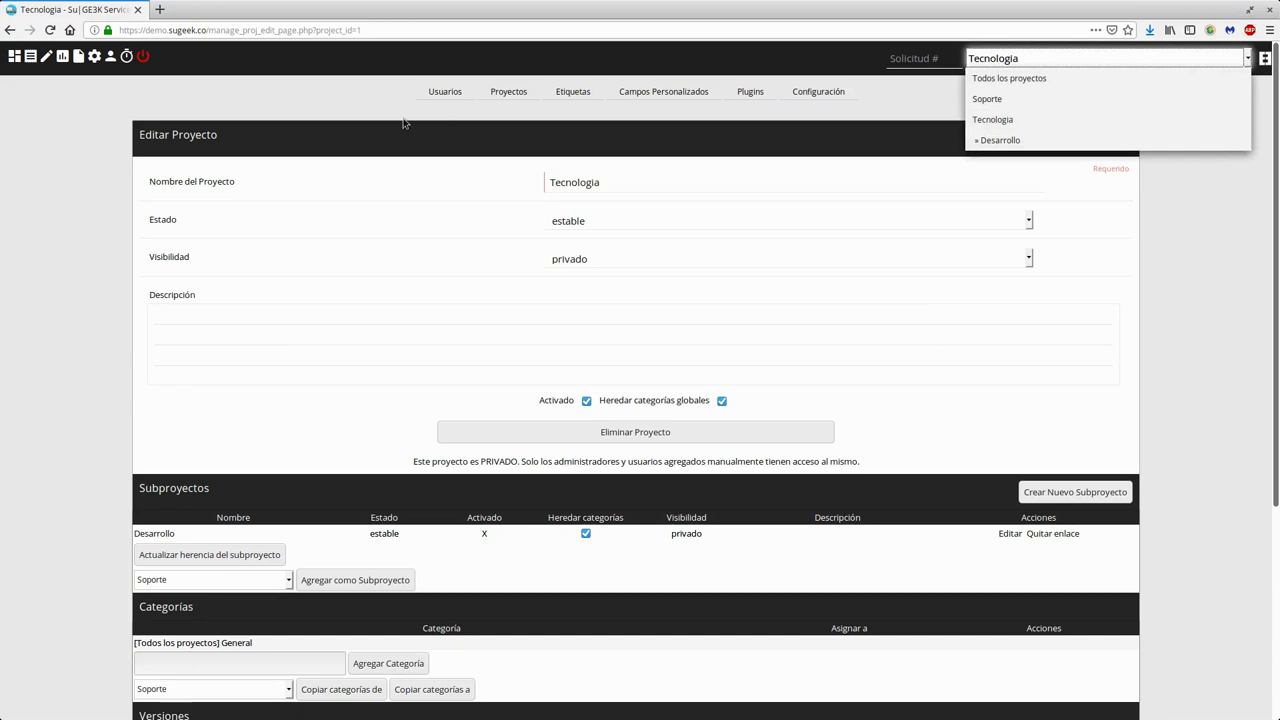
left_click(352, 131)
scroll(245, 340, "down", 5)
scroll(245, 340, "down", 1)
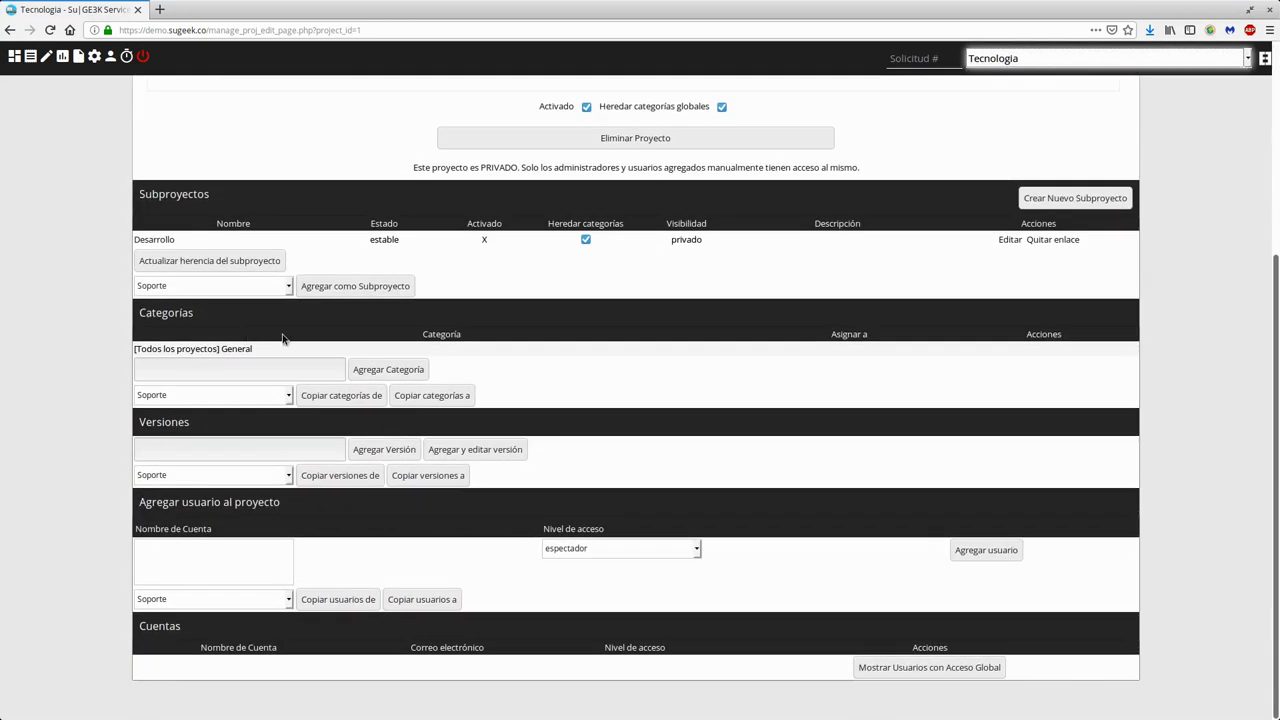
Add the existing Soporte project as a subproject of Tecnologia.
left_click_drag(139, 194, 219, 197)
left_click(233, 208)
left_click(197, 290)
left_click(195, 305)
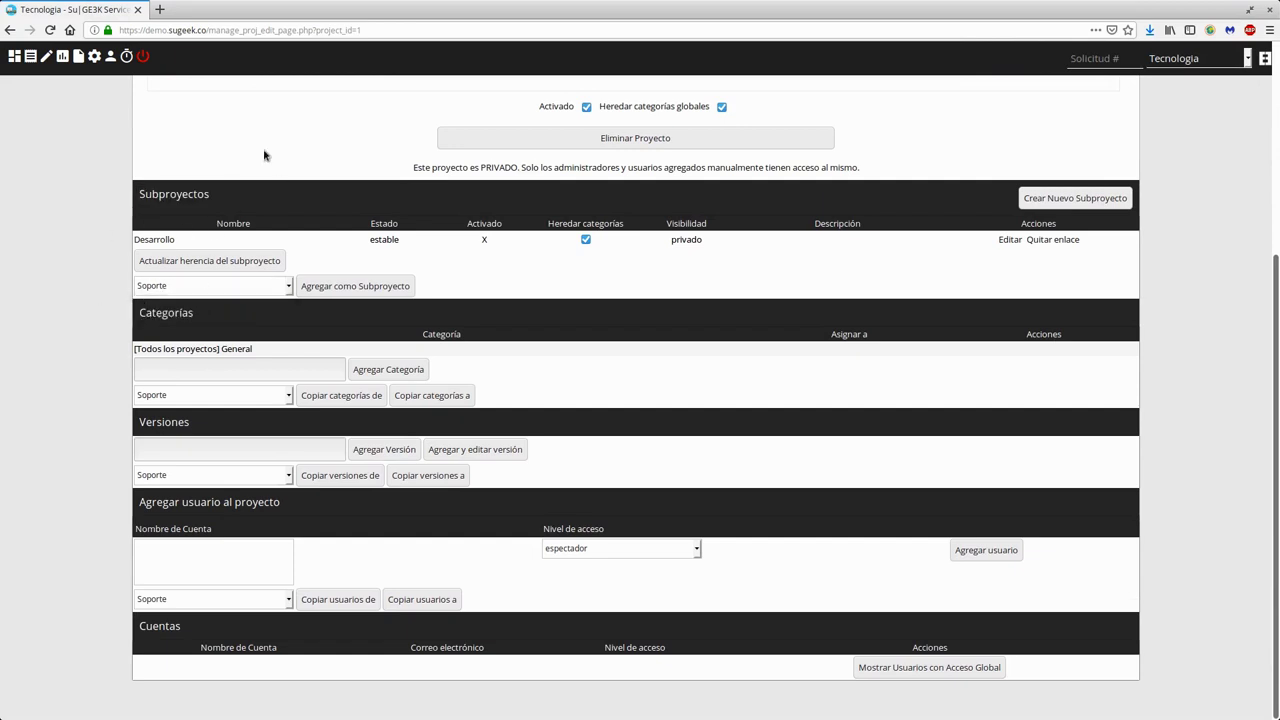
scroll(374, 203, "up", 5)
scroll(240, 432, "down", 2)
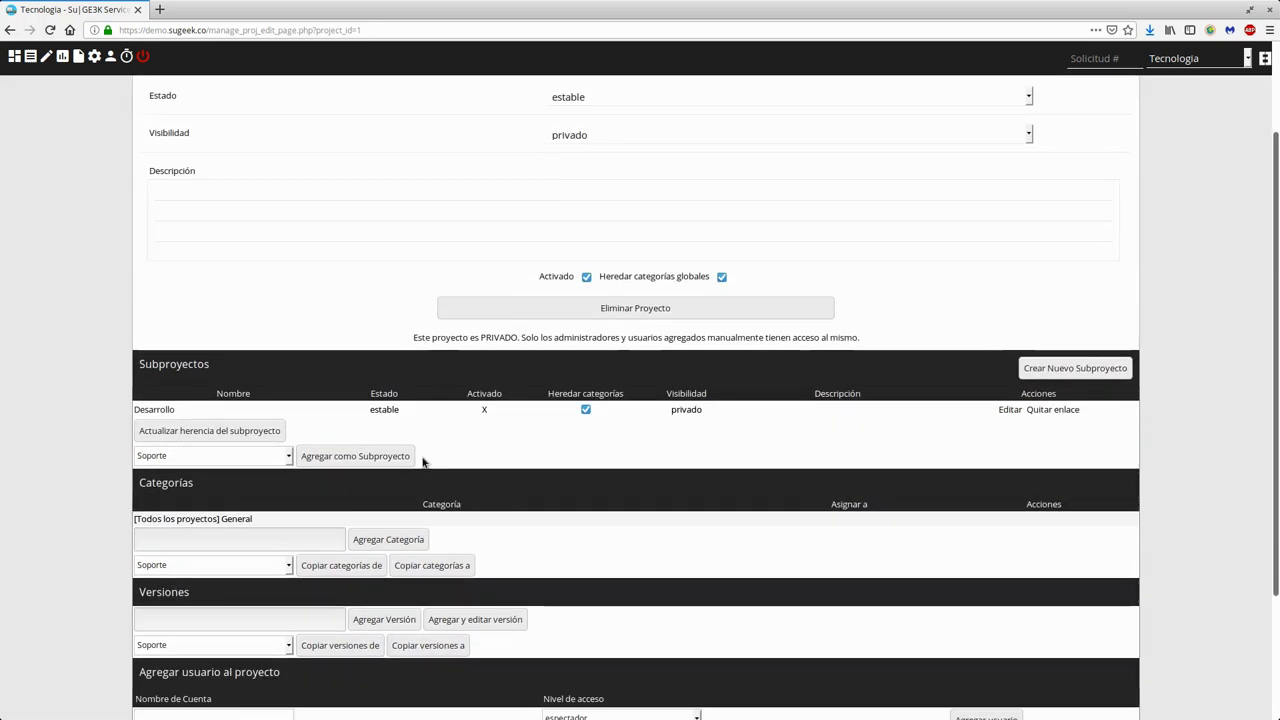
left_click(378, 457)
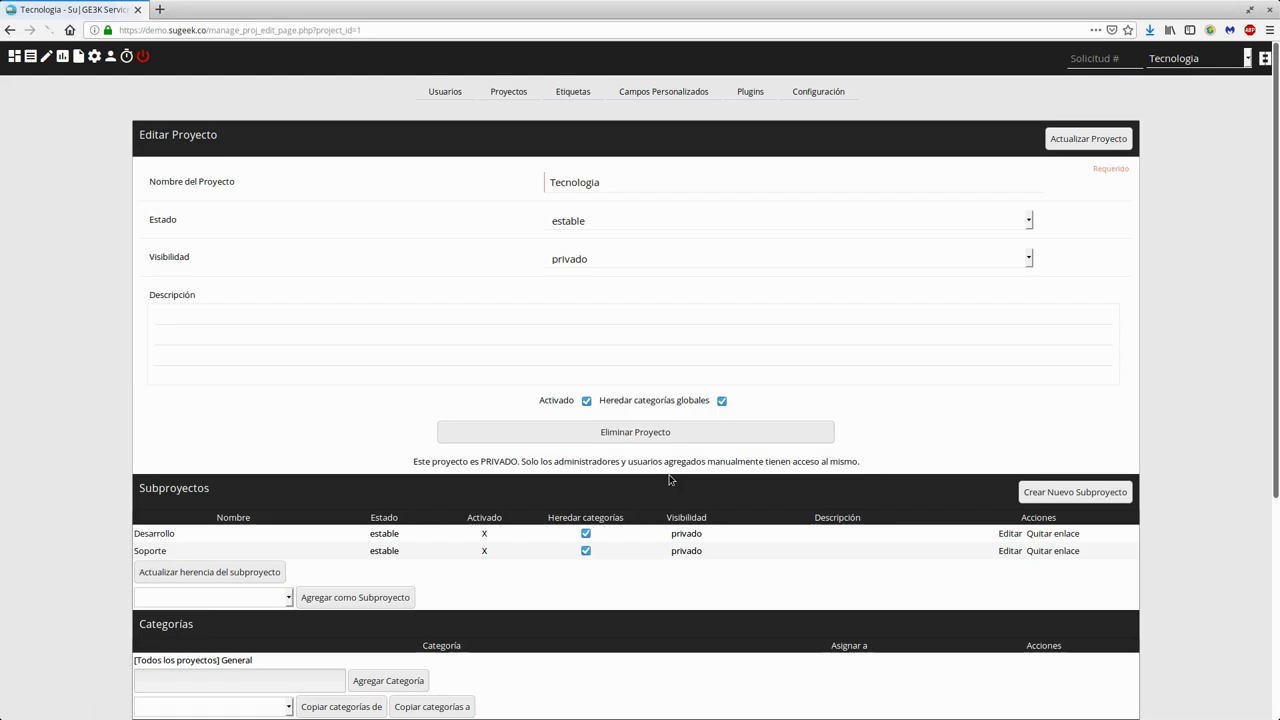
Look at the Soporte subproject's edit page, return to Tecnologia and examine its subproject and category sections.
scroll(671, 400, "down", 5)
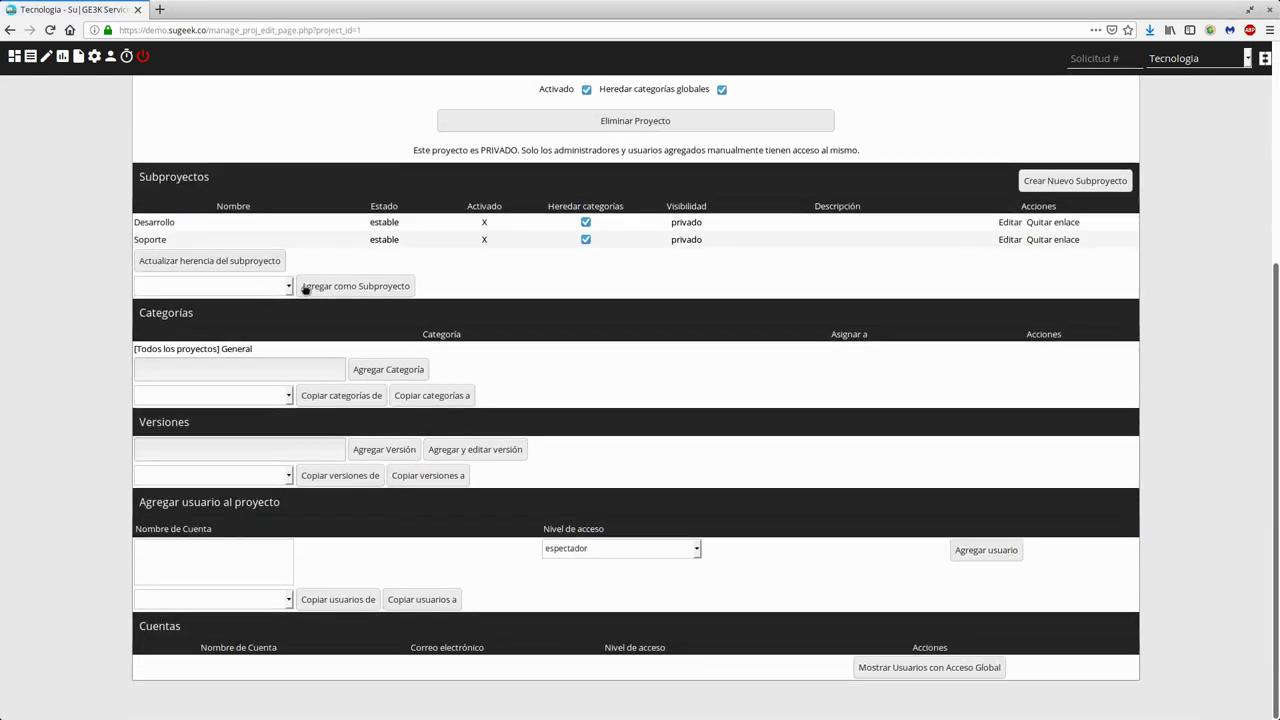
left_click(1009, 240)
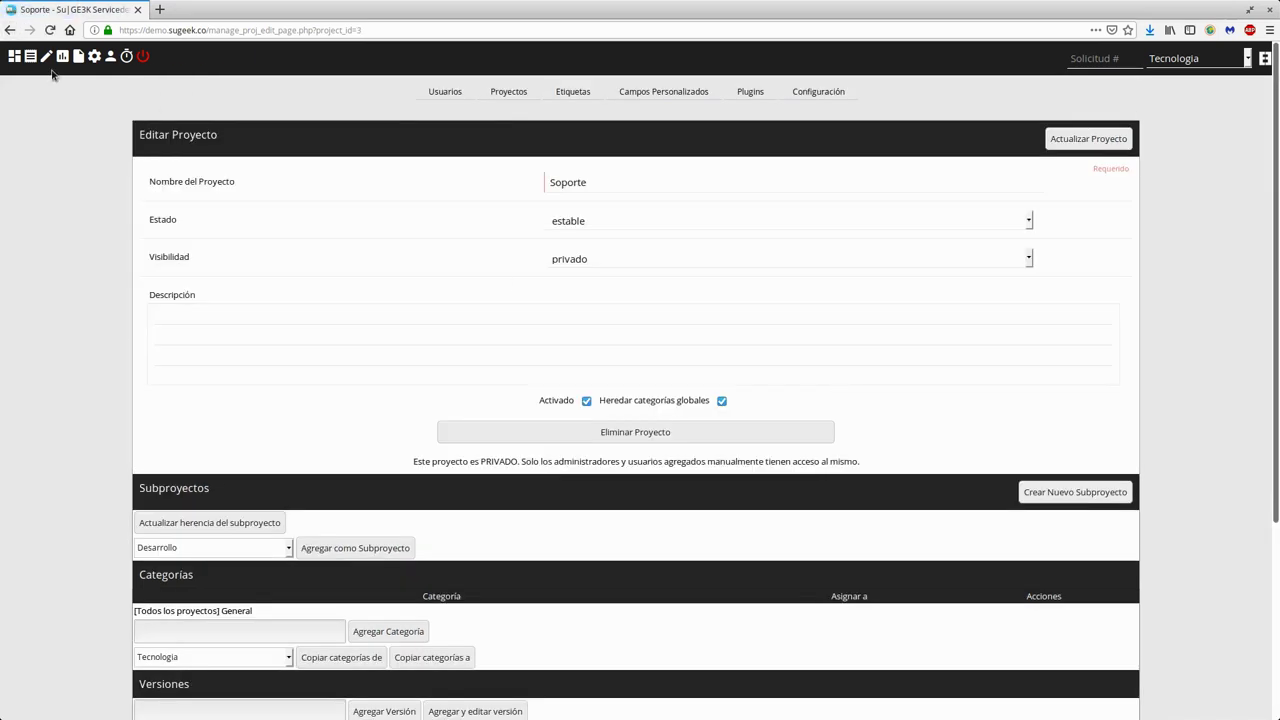
left_click(8, 31)
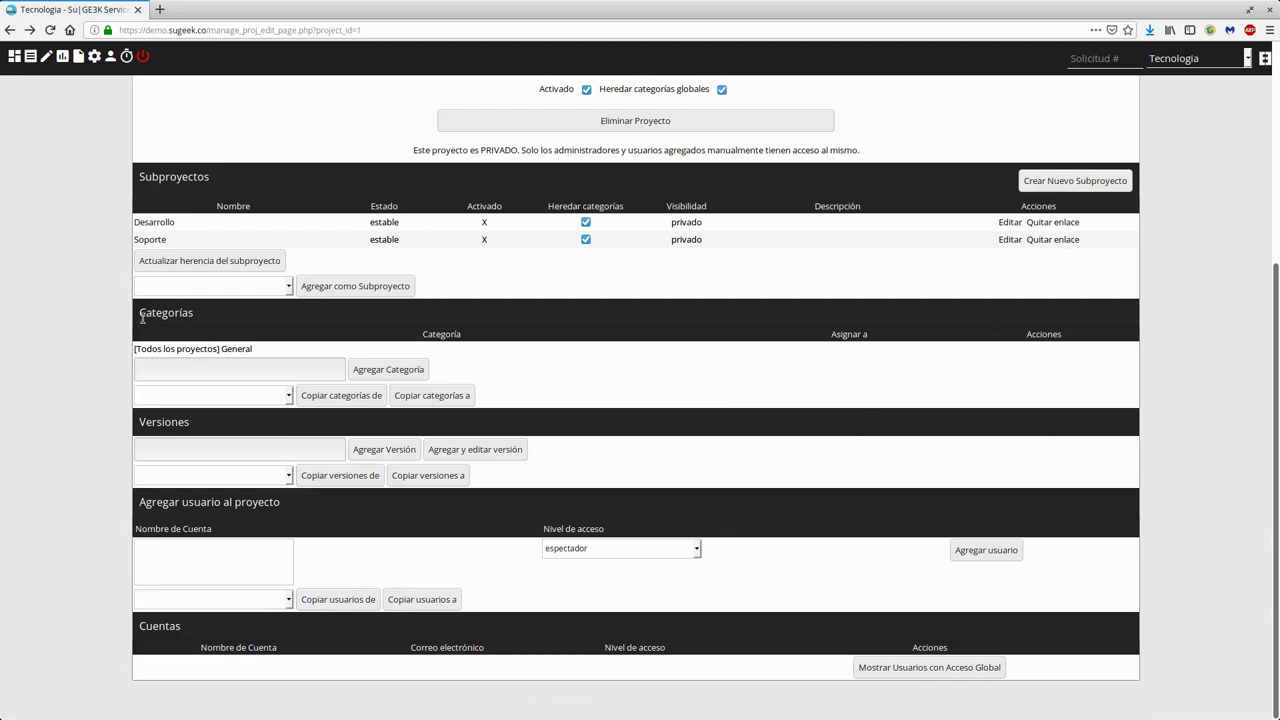
left_click_drag(142, 316, 208, 318)
left_click(219, 320)
scroll(305, 324, "up", 5)
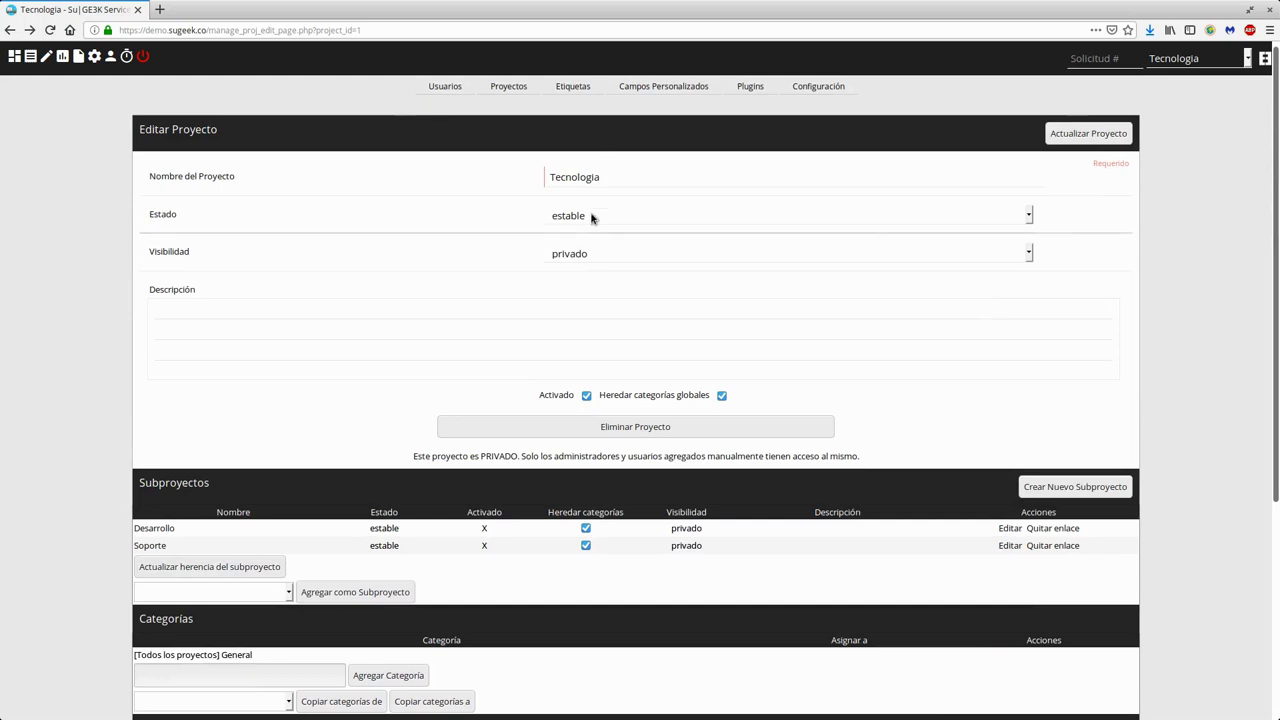
scroll(690, 420, "down", 3)
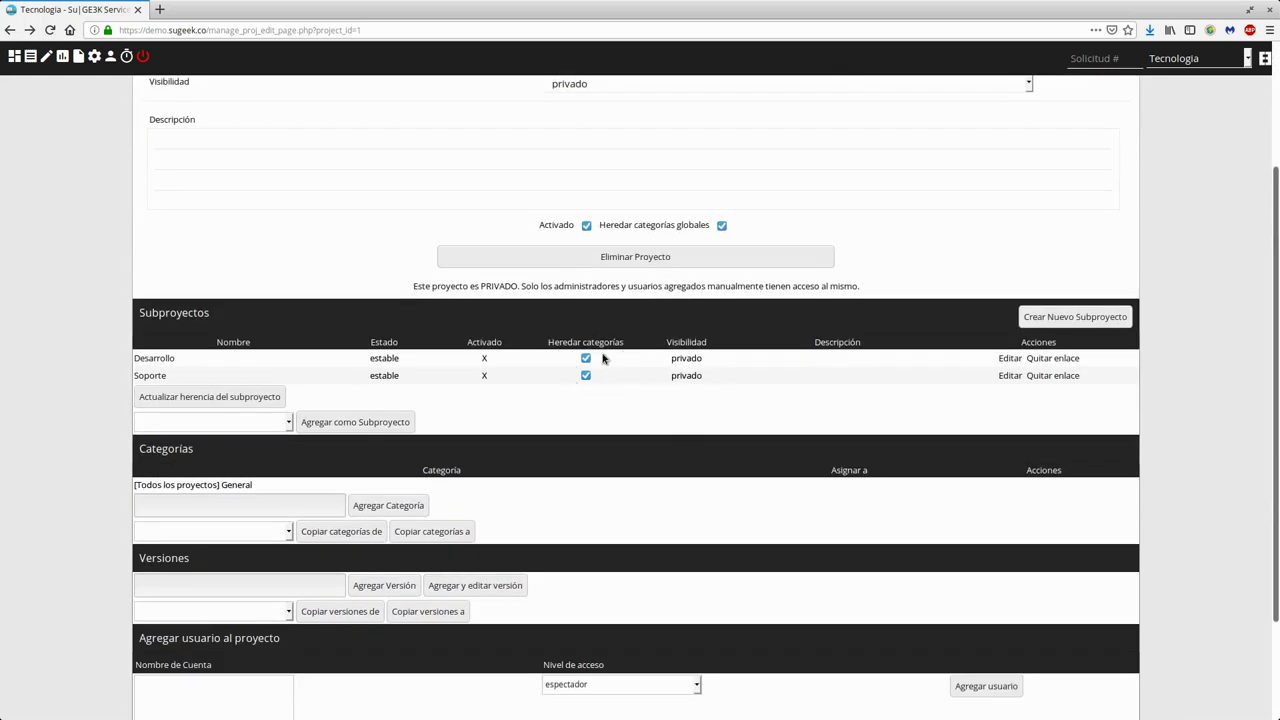
scroll(543, 349, "down", 3)
left_click(300, 374)
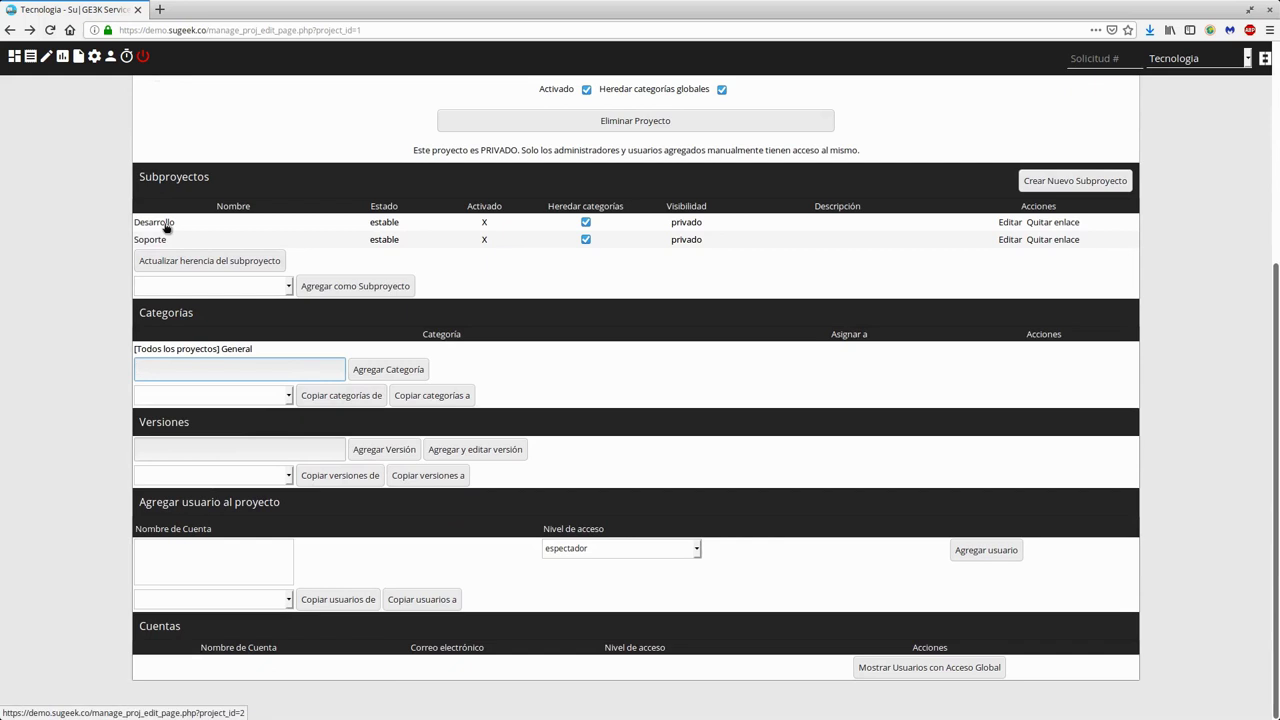
left_click(557, 370)
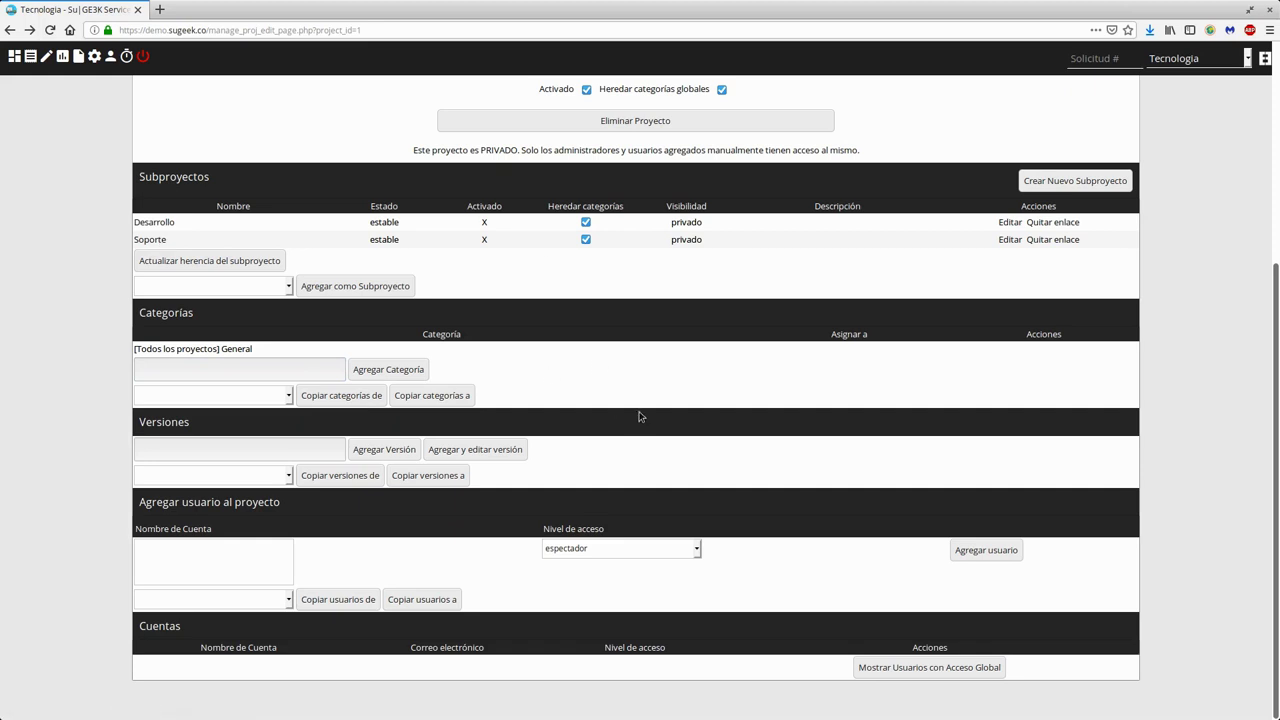
Examine Tecnologia's version section and the account and access level options for adding a user to the project.
left_click(193, 450)
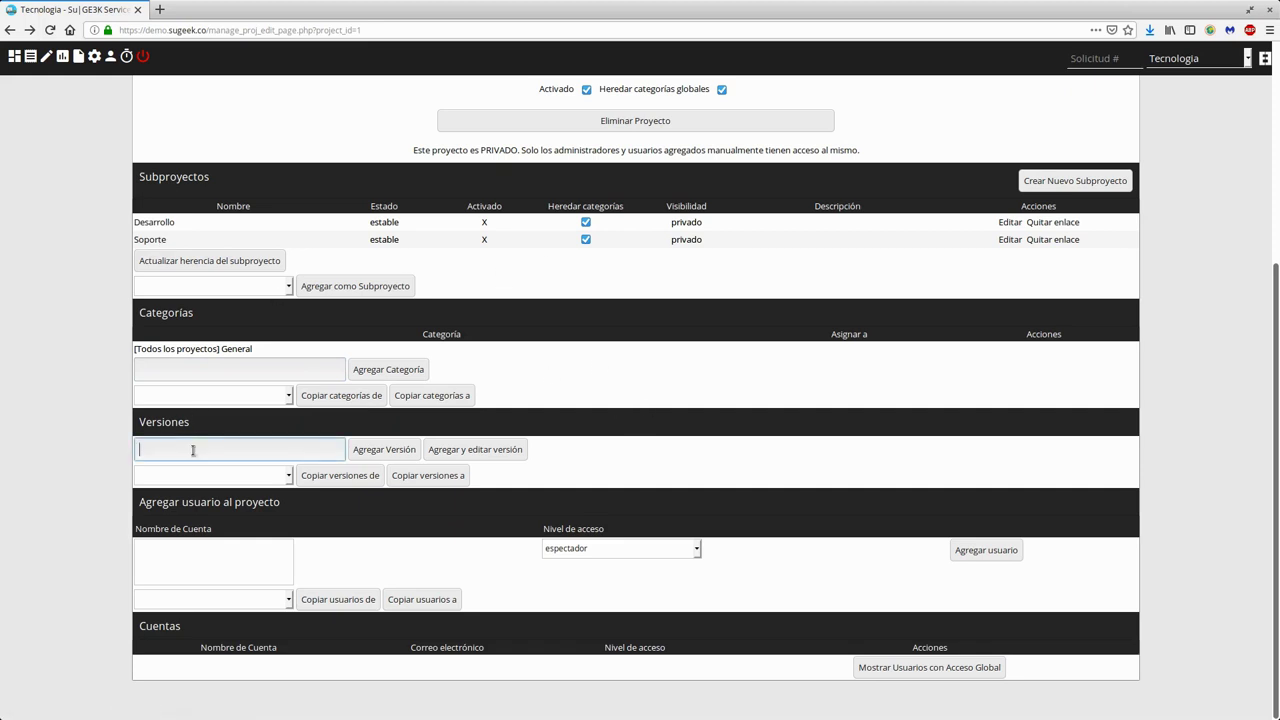
left_click_drag(142, 423, 234, 434)
left_click(237, 443)
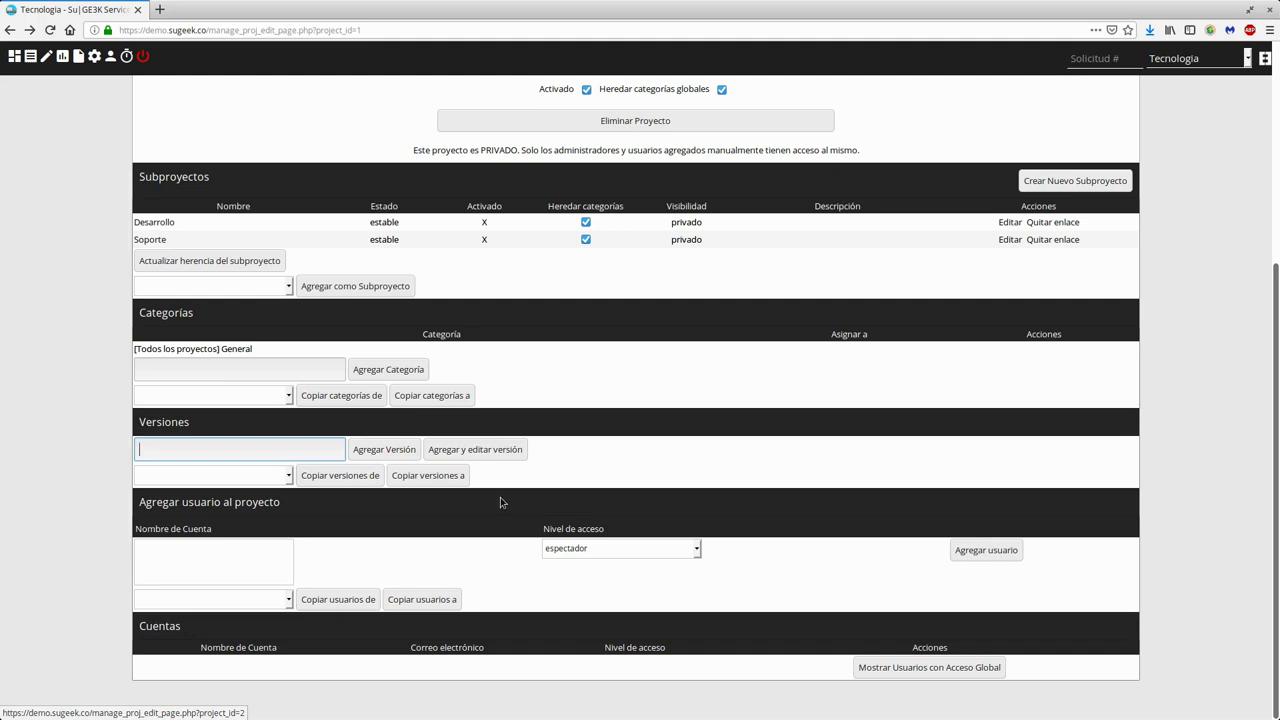
left_click(208, 549)
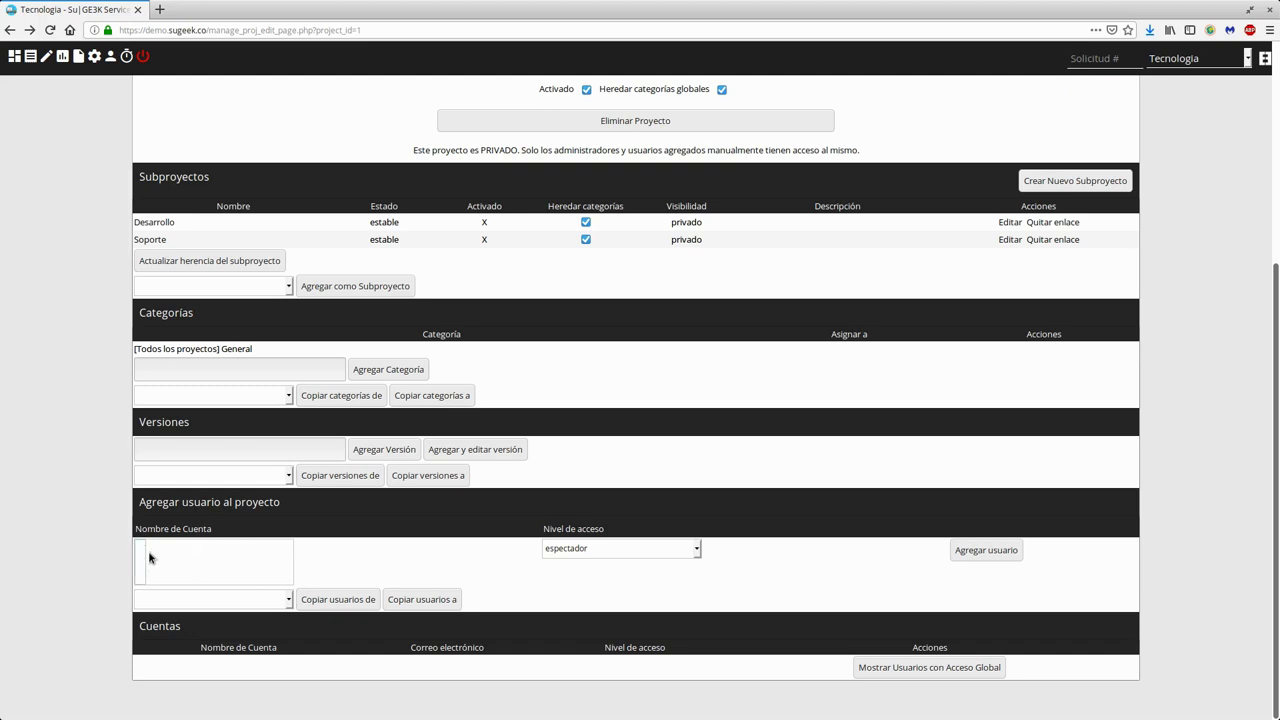
left_click(591, 548)
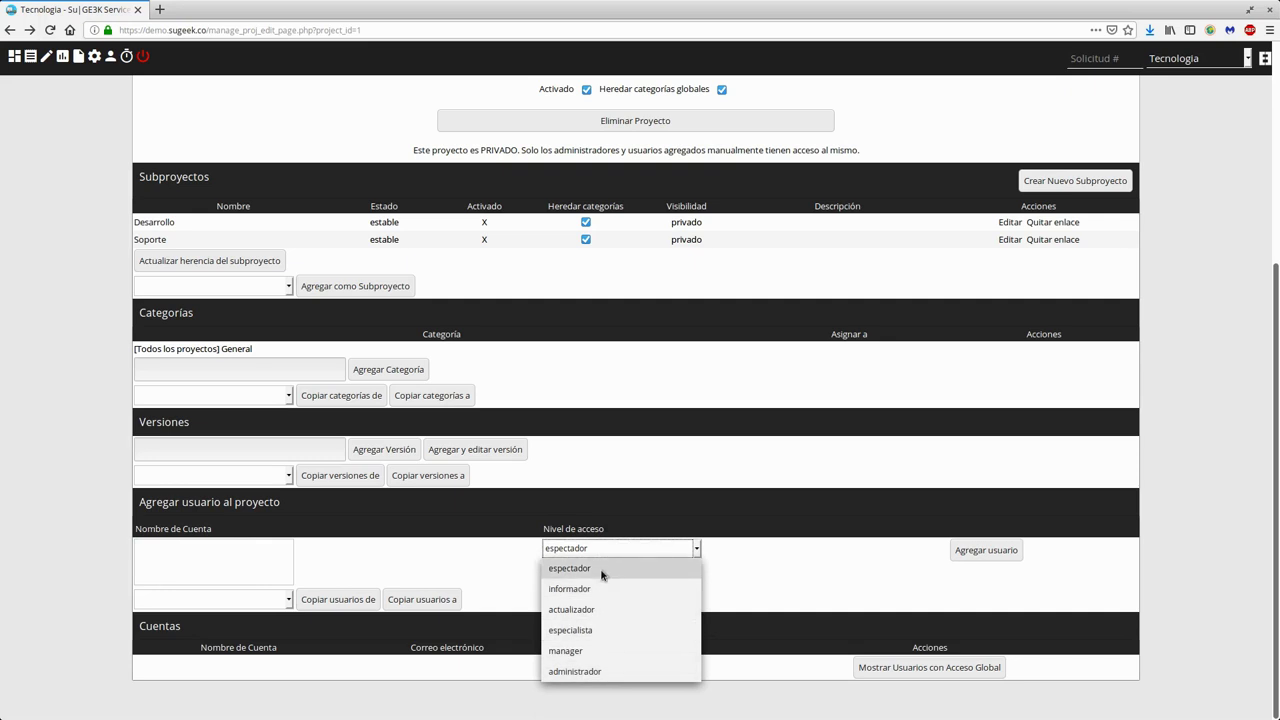
left_click(770, 586)
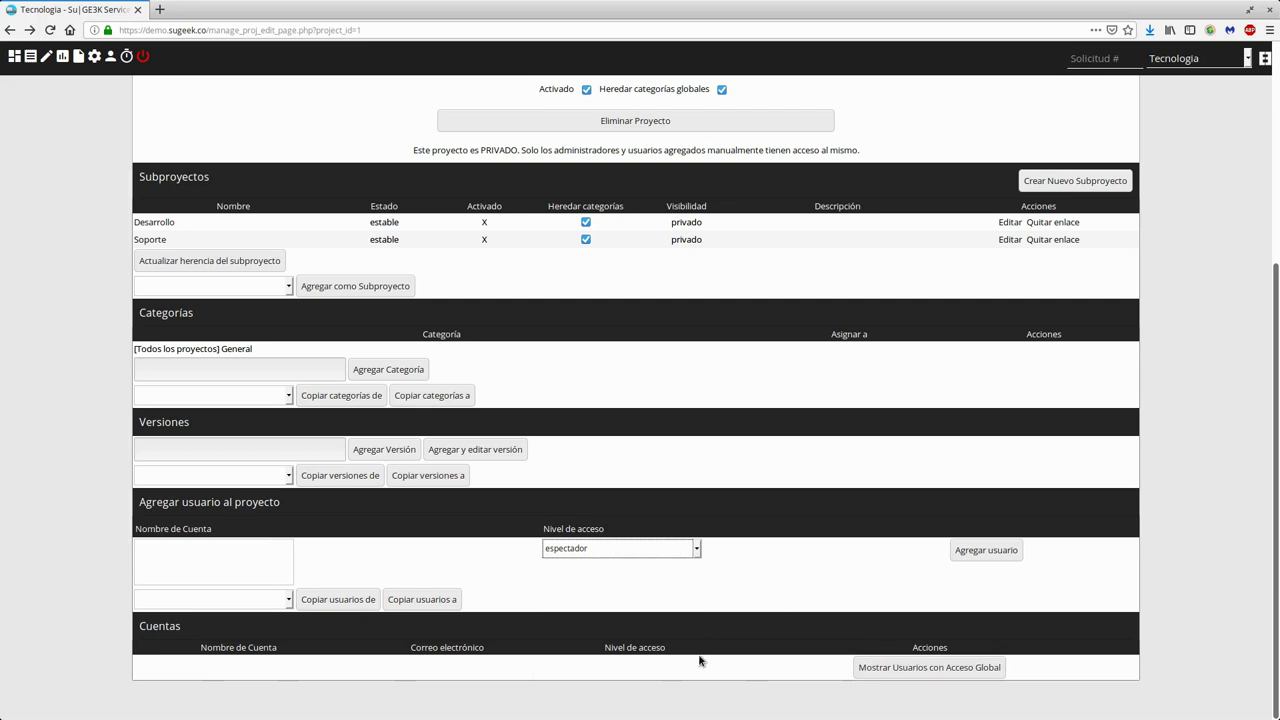
scroll(749, 483, "up", 5)
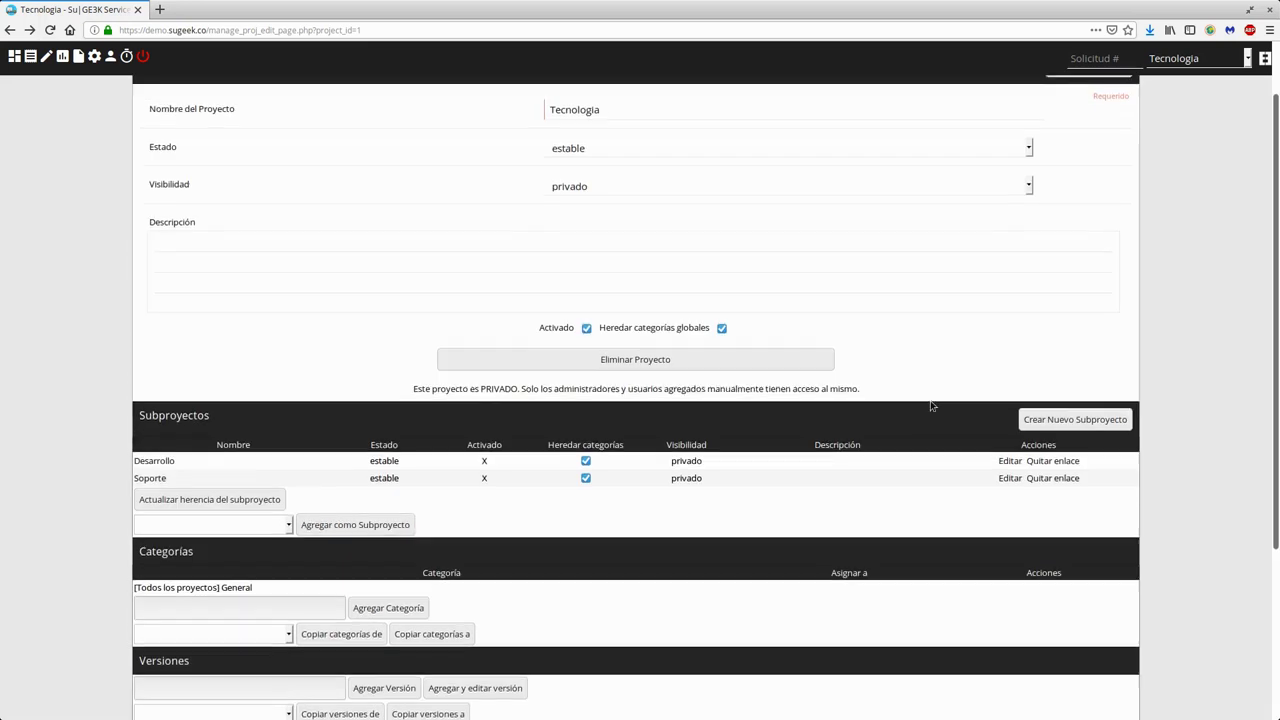